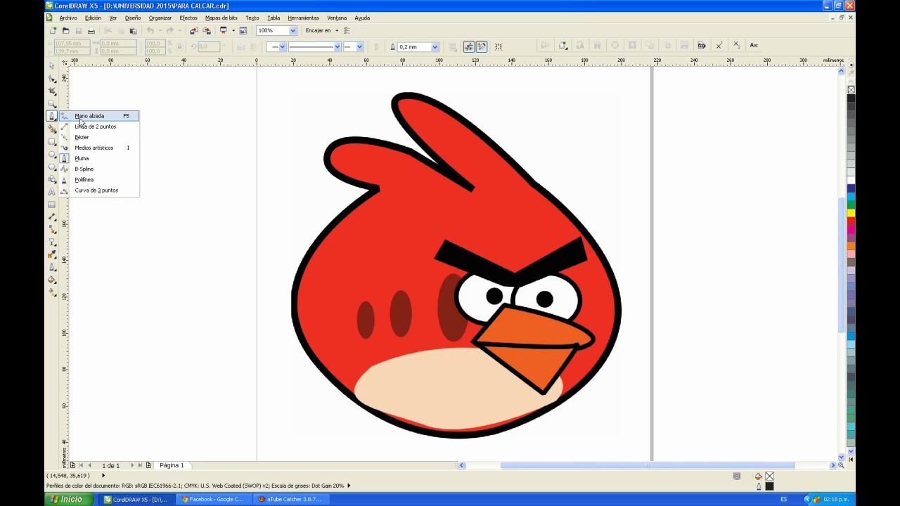
- Draw a nearly vertical freehand line about 104 mm tall in the empty area beside the bird and delete it
{"action": "left_click", "coordinate": [80, 117]}
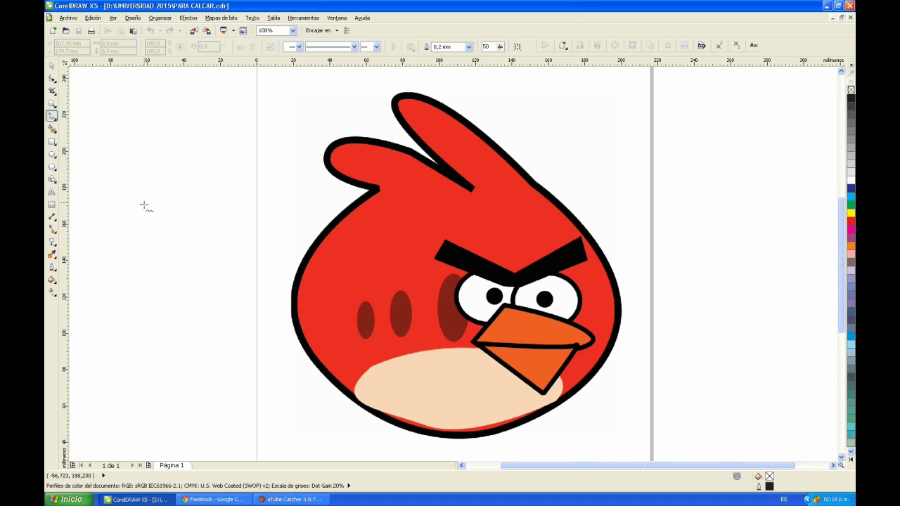
{"action": "left_click", "coordinate": [157, 327]}
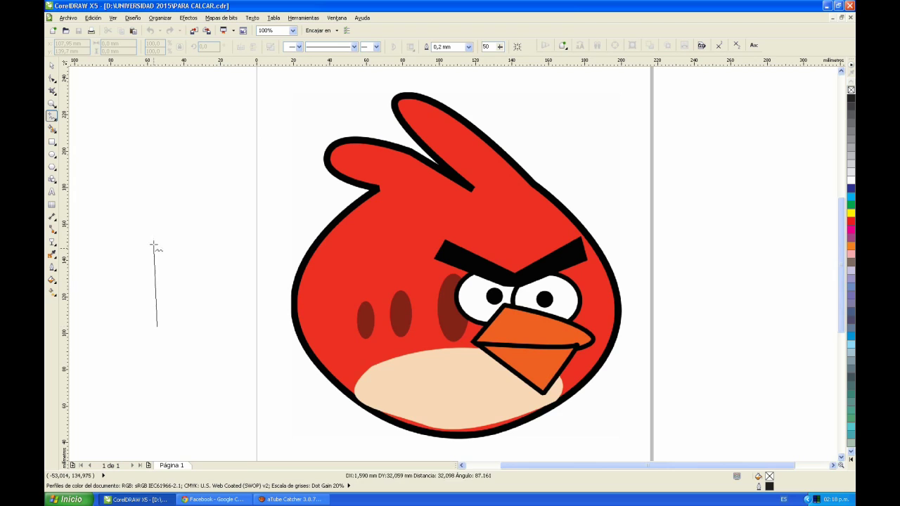
{"action": "left_click", "coordinate": [145, 138]}
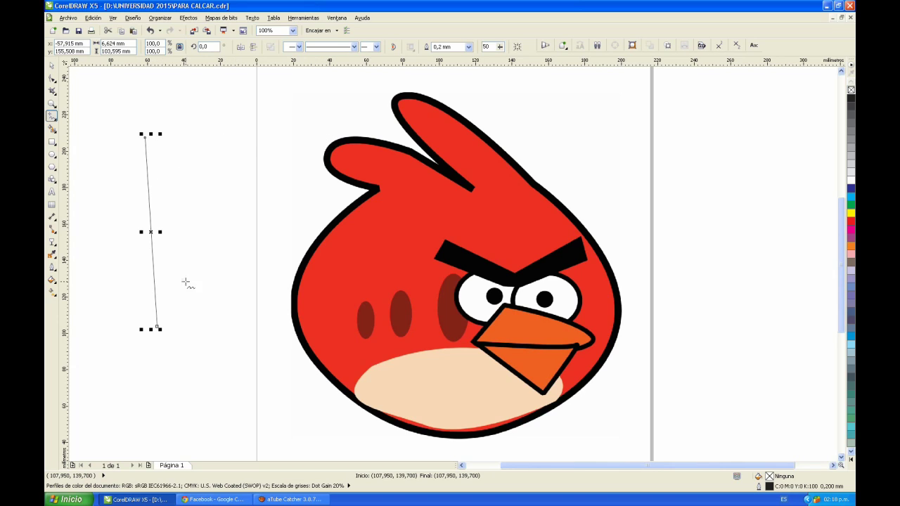
{"action": "key", "text": "Delete"}
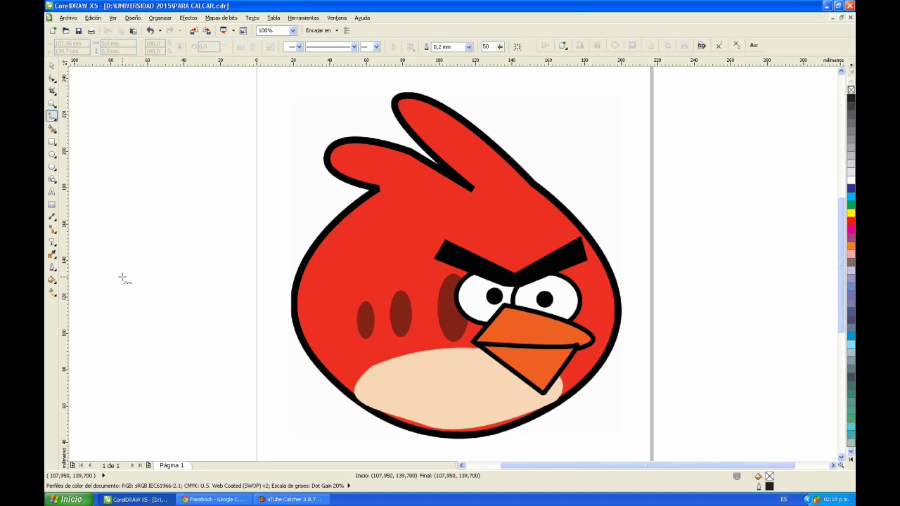
- Draw a closed triangle about 92 mm wide and 82 mm tall beside the bird using Freehand straight segments and delete it
{"action": "left_click", "coordinate": [123, 279]}
{"action": "left_click", "coordinate": [114, 127]}
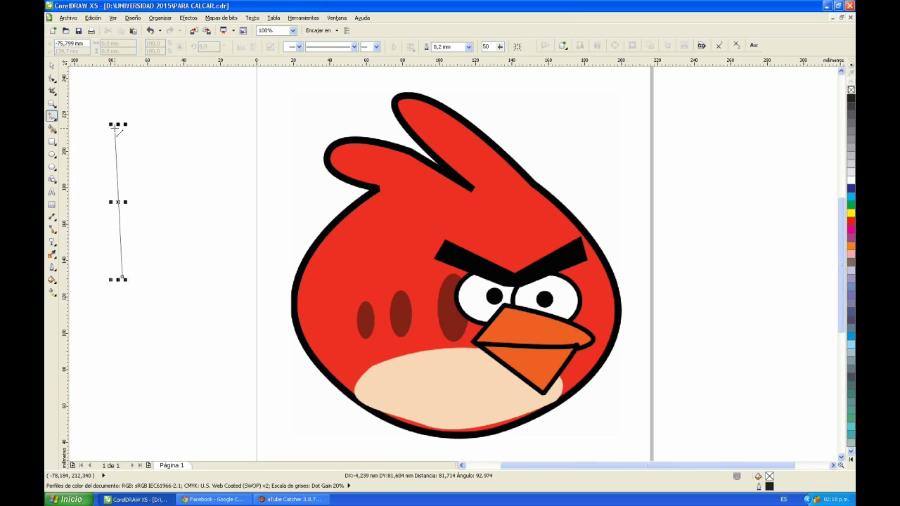
{"action": "left_click", "coordinate": [115, 128]}
{"action": "double_click", "coordinate": [285, 128]}
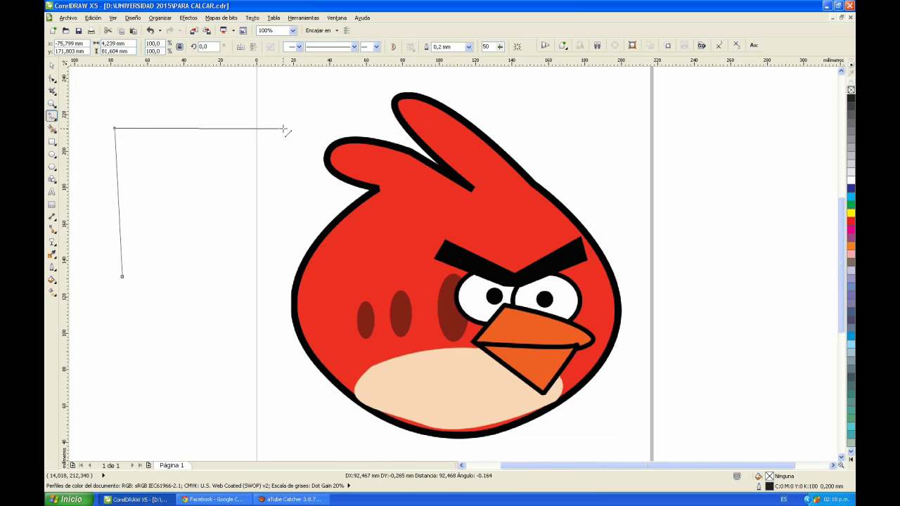
{"action": "left_click", "coordinate": [123, 277]}
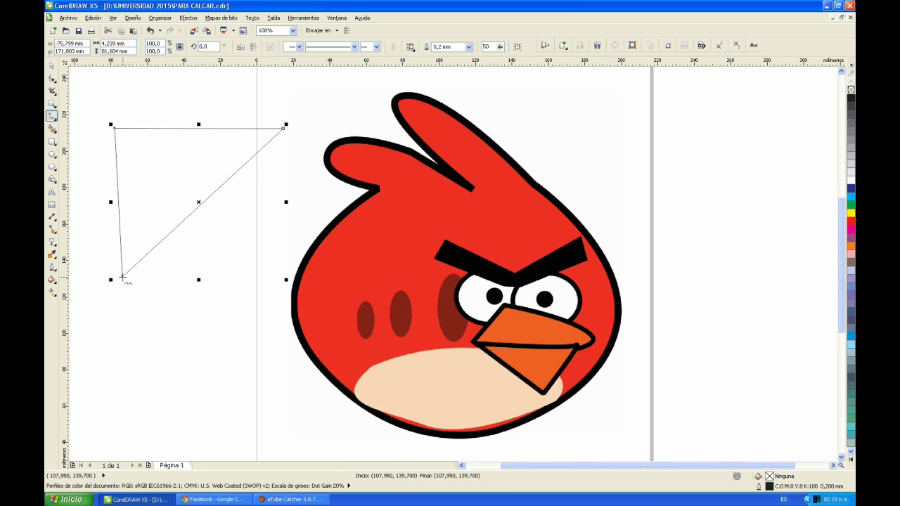
{"action": "key", "text": "Delete"}
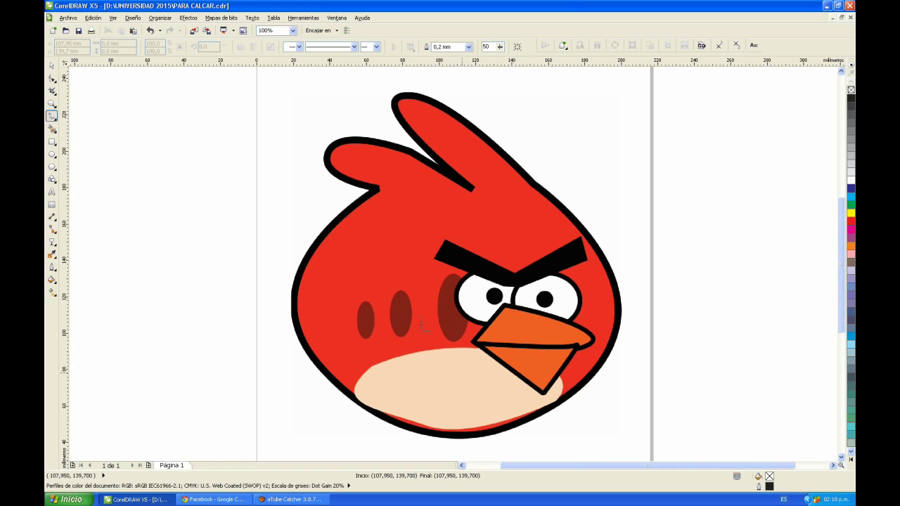
- Lock the bird bitmap so it stays fixed as a tracing reference
{"action": "left_click", "coordinate": [52, 64]}
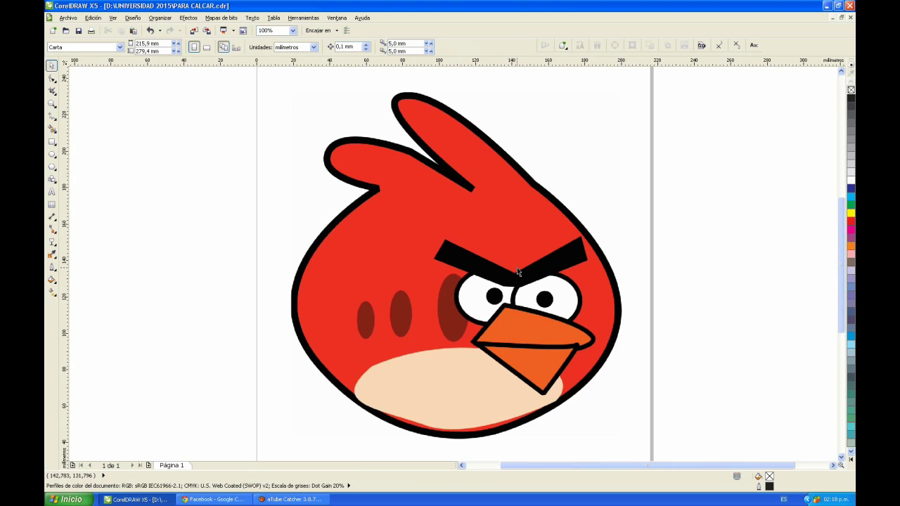
{"action": "left_click", "coordinate": [504, 235]}
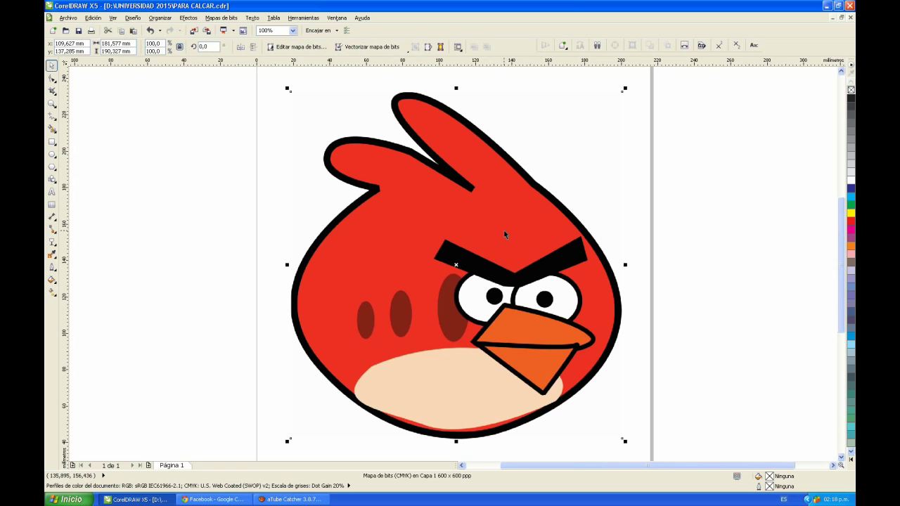
{"action": "left_click", "coordinate": [681, 180]}
{"action": "left_click", "coordinate": [470, 219]}
{"action": "left_click", "coordinate": [684, 164]}
{"action": "left_click", "coordinate": [478, 193]}
{"action": "right_click", "coordinate": [505, 218]}
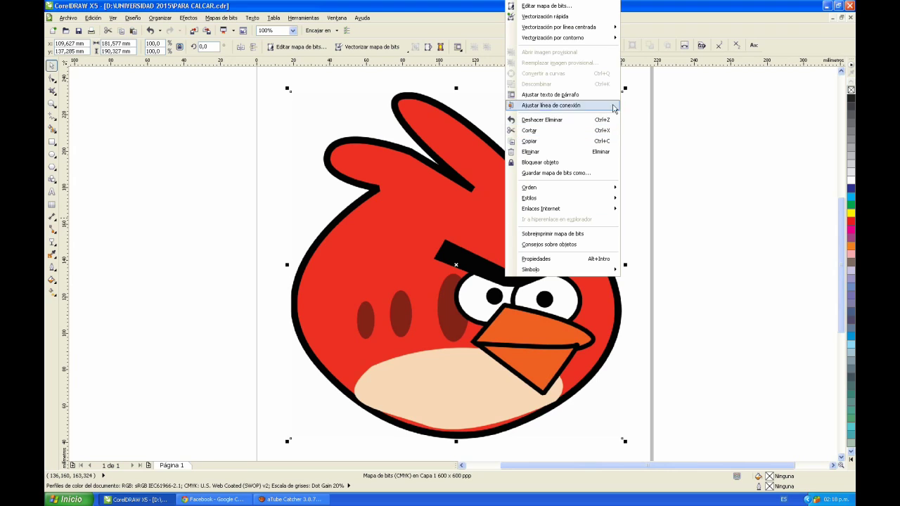
{"action": "left_click", "coordinate": [550, 164]}
{"action": "left_click", "coordinate": [666, 235]}
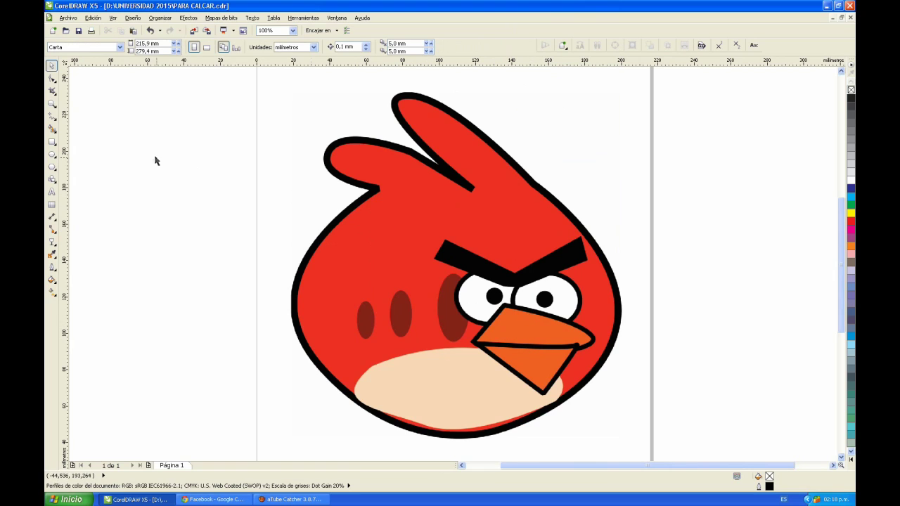
- Trace the body with Freehand straight segments from the notch below the lower feather, down the back and along the belly
{"action": "left_click", "coordinate": [53, 116]}
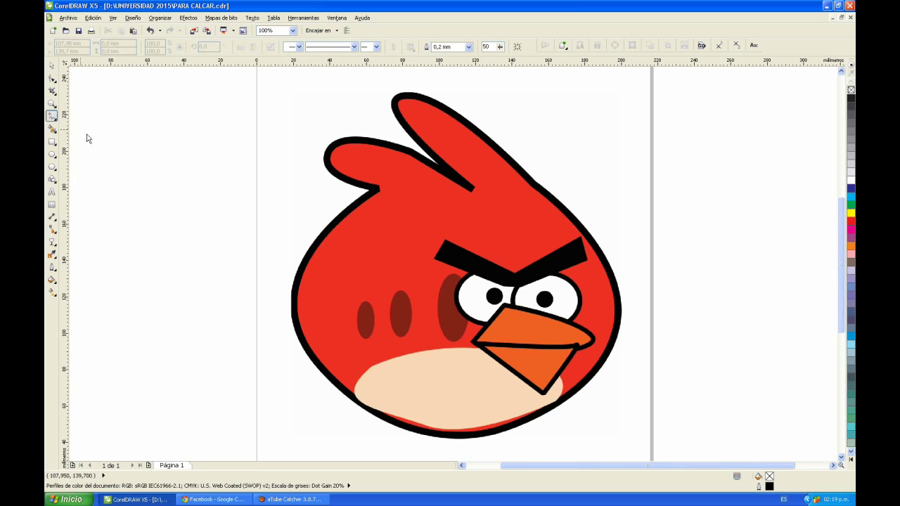
{"action": "left_click", "coordinate": [371, 190]}
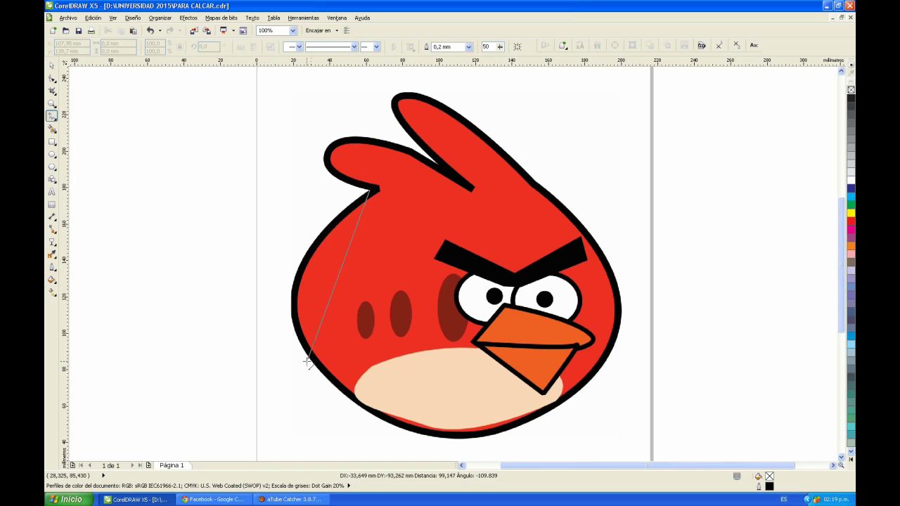
{"action": "left_click", "coordinate": [290, 308]}
{"action": "scroll", "coordinate": [316, 323], "scroll_direction": "down", "scroll_amount": 1}
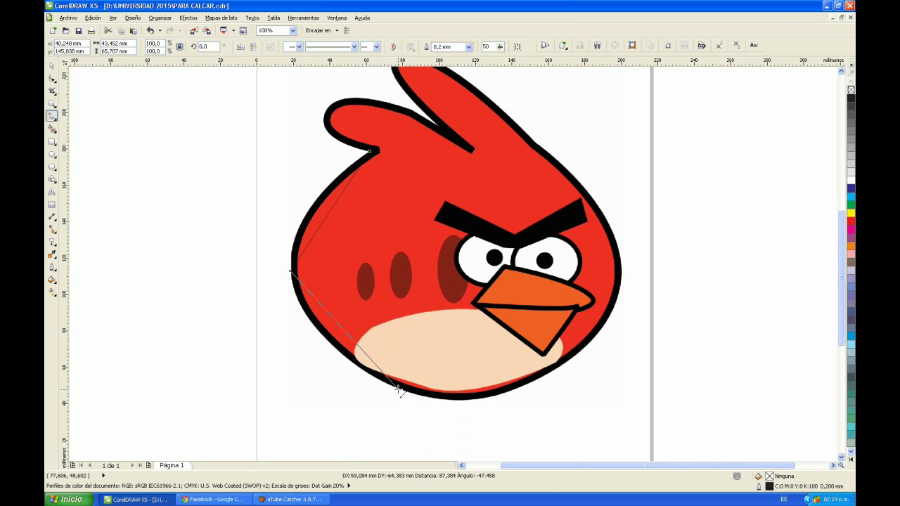
{"action": "left_click", "coordinate": [400, 392]}
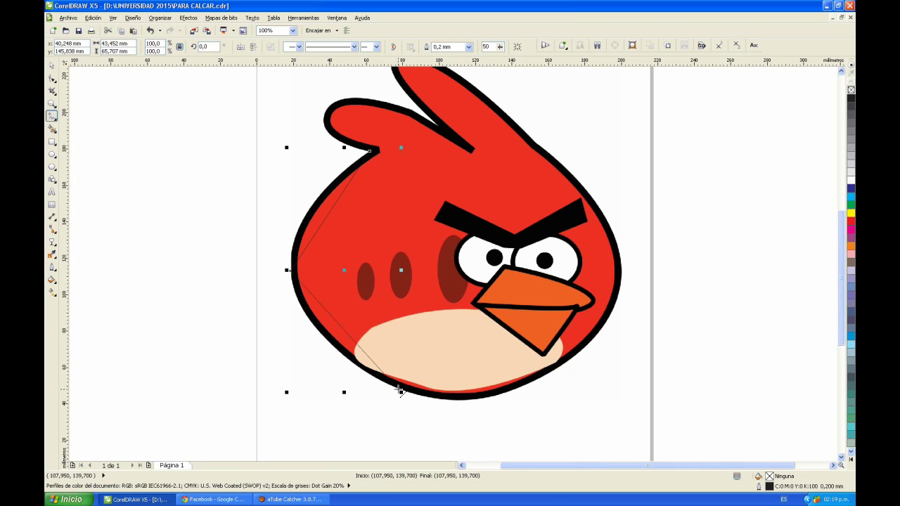
{"action": "left_click", "coordinate": [559, 367]}
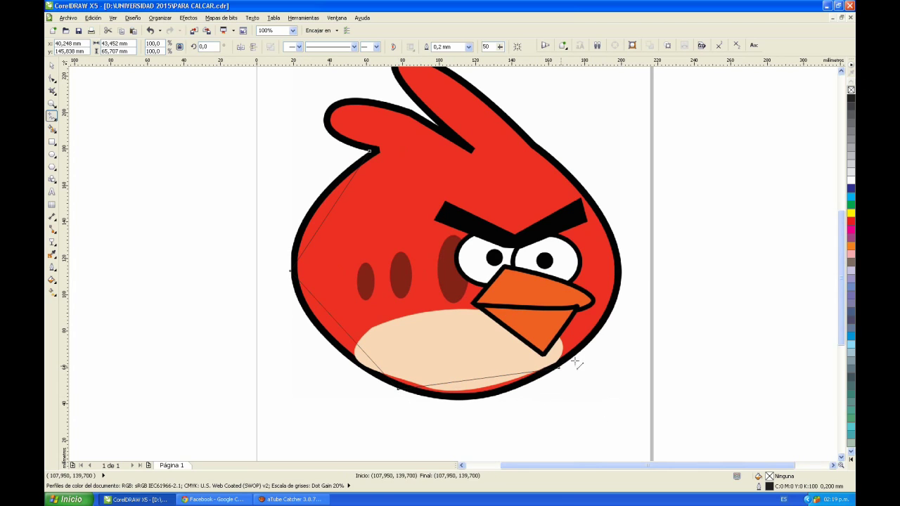
- Continue the outline up the bird's face side, over the upper feather's tip and partway down its inner edge
{"action": "left_click", "coordinate": [607, 222]}
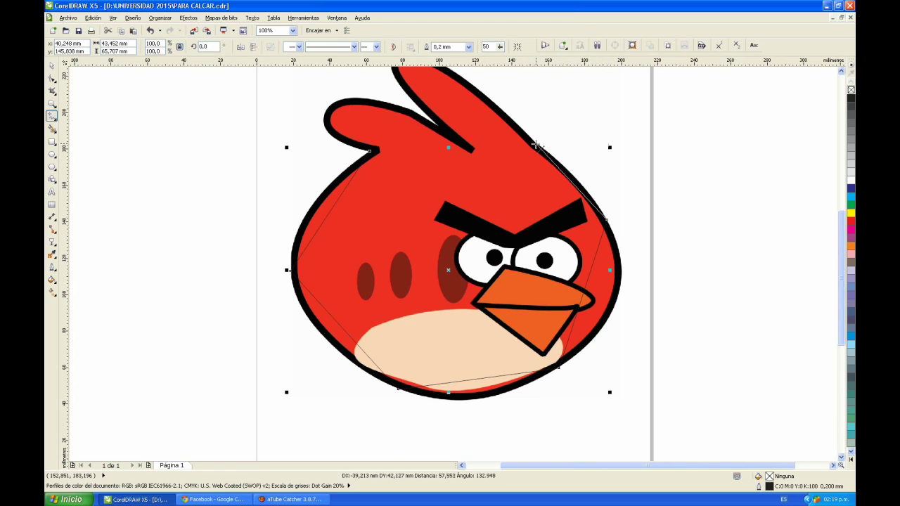
{"action": "left_click", "coordinate": [536, 144]}
{"action": "scroll", "coordinate": [488, 78], "scroll_direction": "up", "scroll_amount": 1}
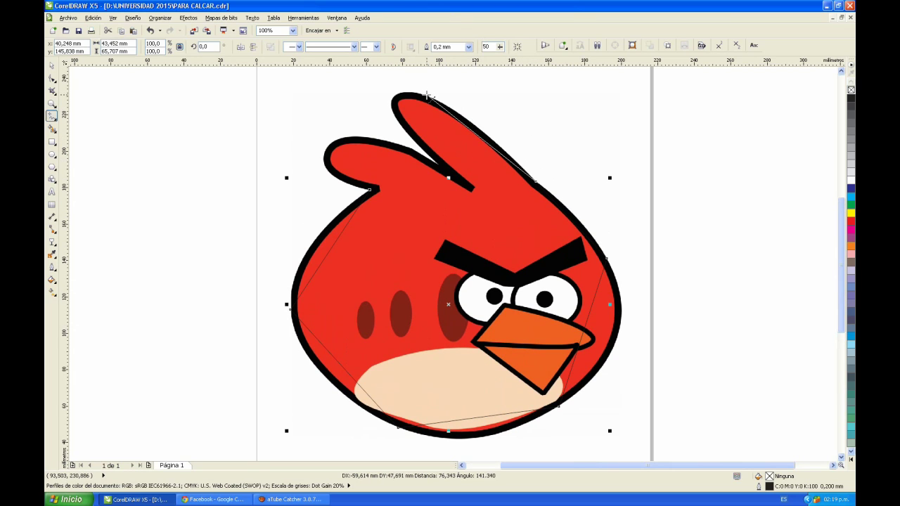
{"action": "left_click", "coordinate": [427, 95]}
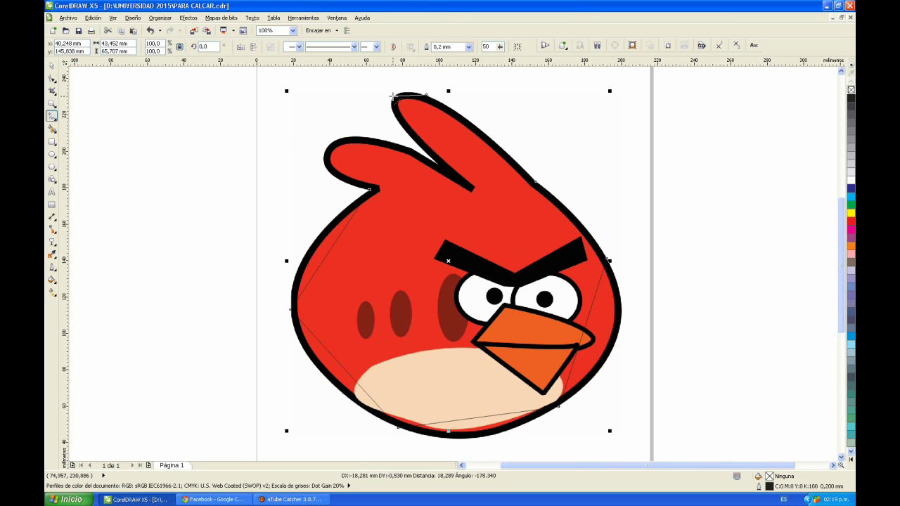
{"action": "left_click", "coordinate": [392, 95]}
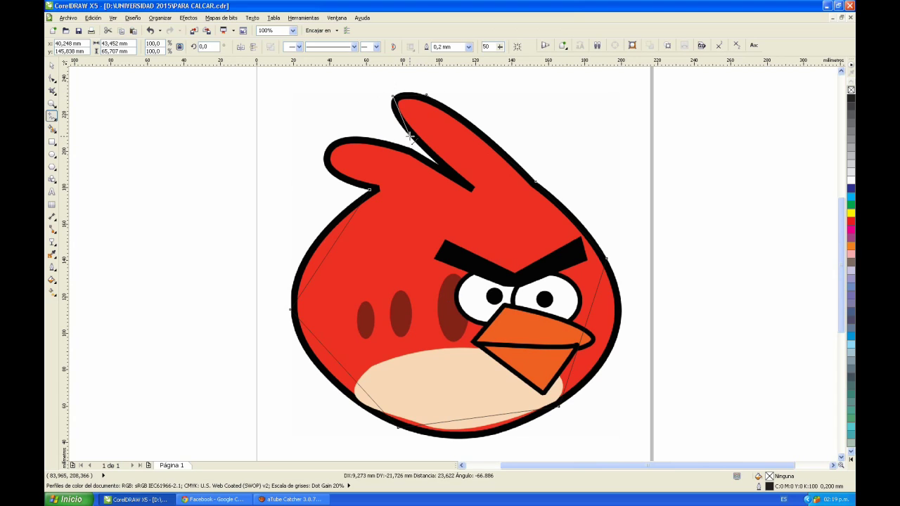
{"action": "left_click", "coordinate": [442, 177]}
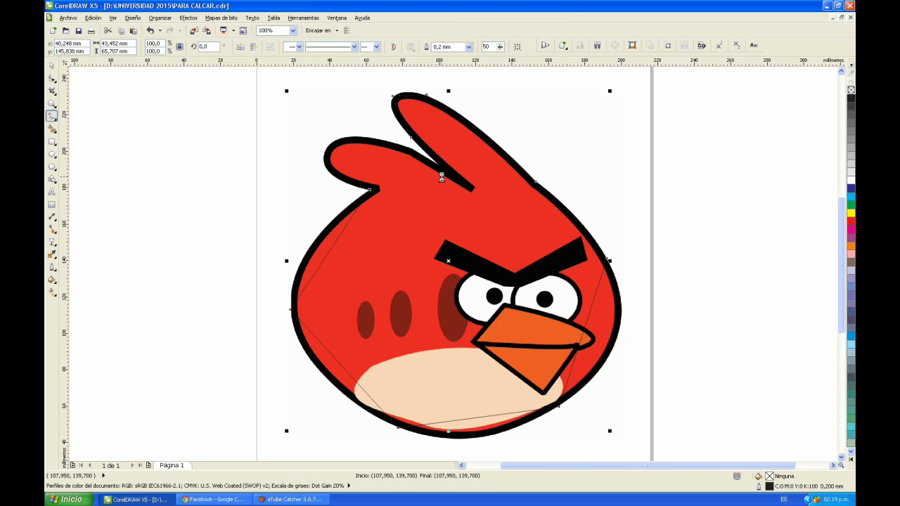
- Trace the lower feather with straight segments from the gap between the feathers back to the outline's starting notch
{"action": "left_click", "coordinate": [437, 164]}
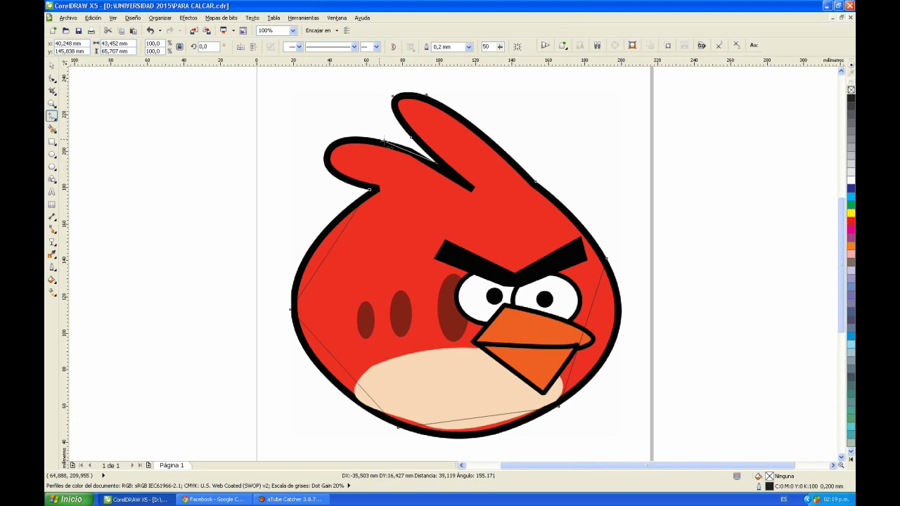
{"action": "left_click", "coordinate": [410, 146]}
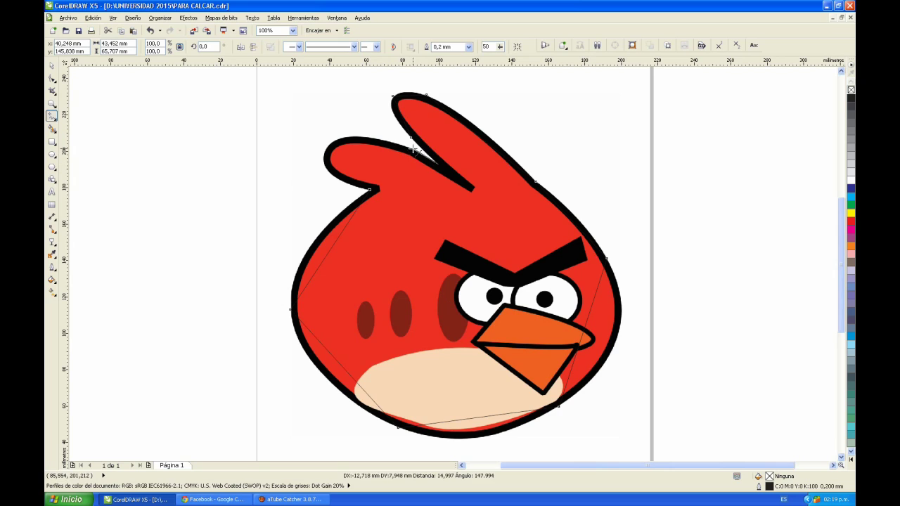
{"action": "left_click", "coordinate": [322, 149]}
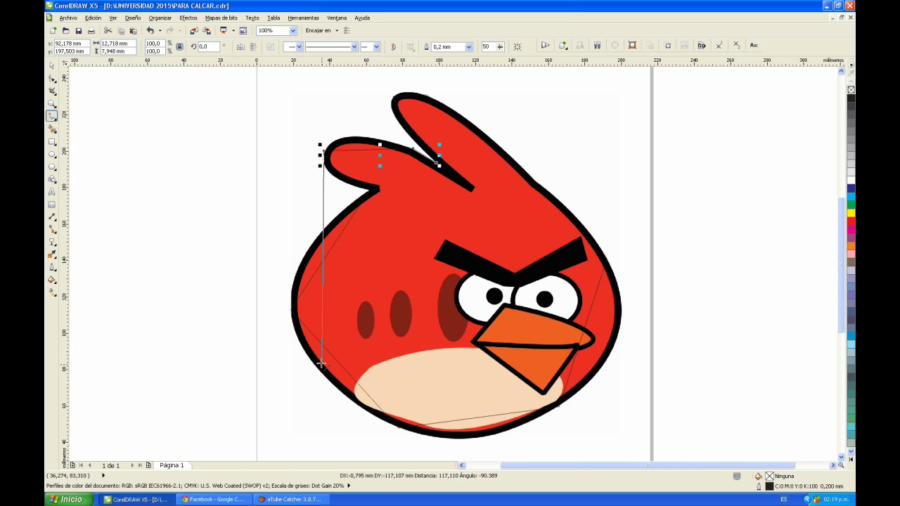
{"action": "scroll", "coordinate": [475, 171], "scroll_direction": "up", "scroll_amount": 5}
{"action": "scroll", "coordinate": [147, 252], "scroll_direction": "down", "scroll_amount": 2}
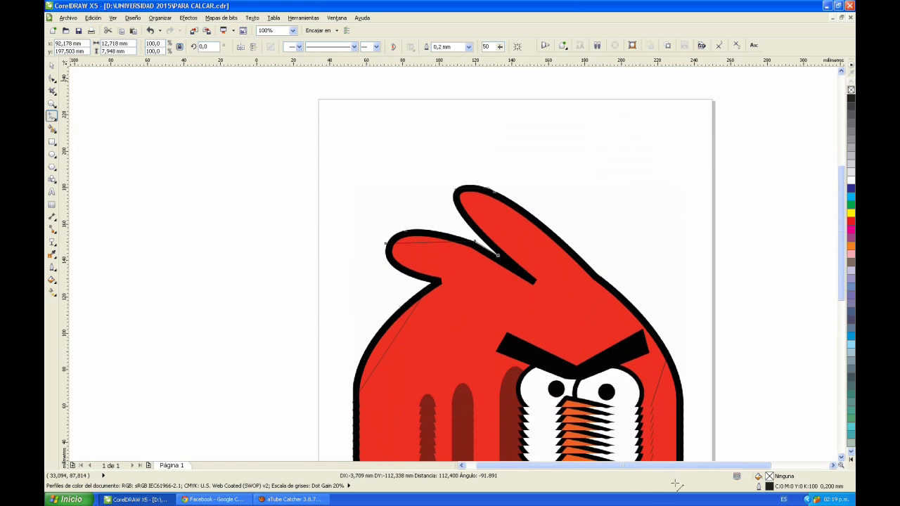
{"action": "left_click", "coordinate": [433, 267]}
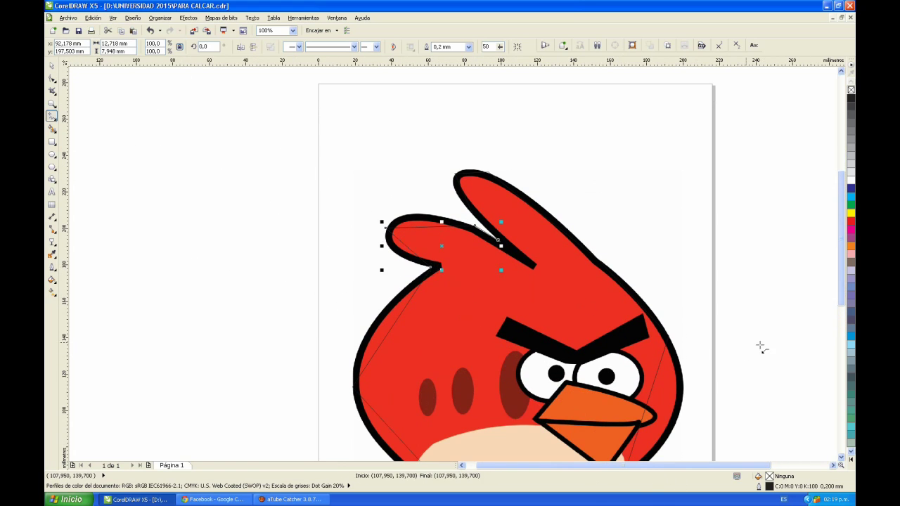
- Switch the document display to wireframe view
{"action": "left_click", "coordinate": [112, 16]}
{"action": "left_click", "coordinate": [118, 29]}
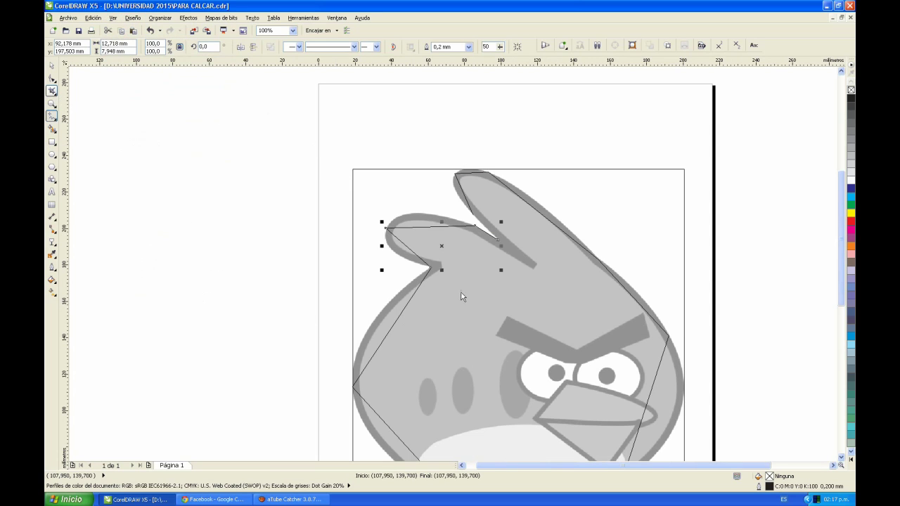
- Move the lower feather curve's end node onto the body outline's starting point at the notch
{"action": "left_click", "coordinate": [51, 105]}
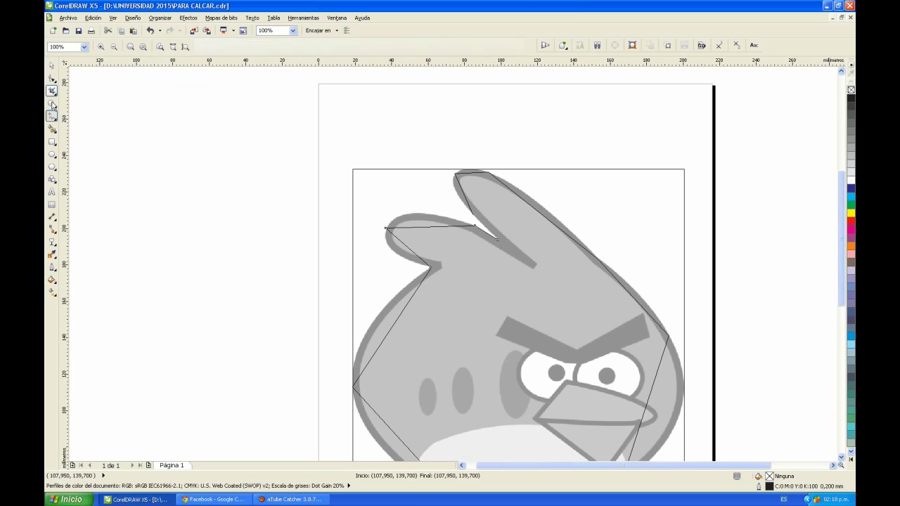
{"action": "left_click_drag", "start_coordinate": [408, 245], "coordinate": [481, 302]}
{"action": "left_click", "coordinate": [51, 78]}
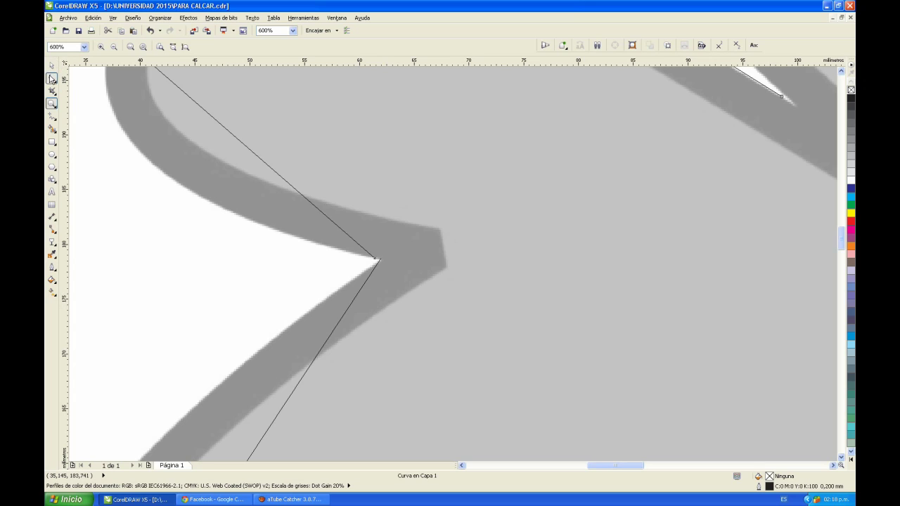
{"action": "left_click_drag", "start_coordinate": [375, 259], "coordinate": [380, 260]}
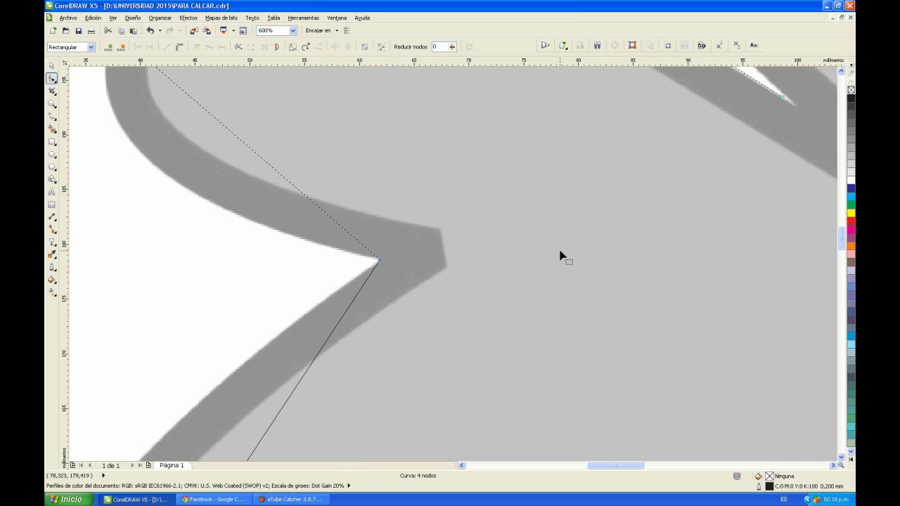
- Delete the separate curve traced around the lower feather
{"action": "key", "text": "shift+F4"}
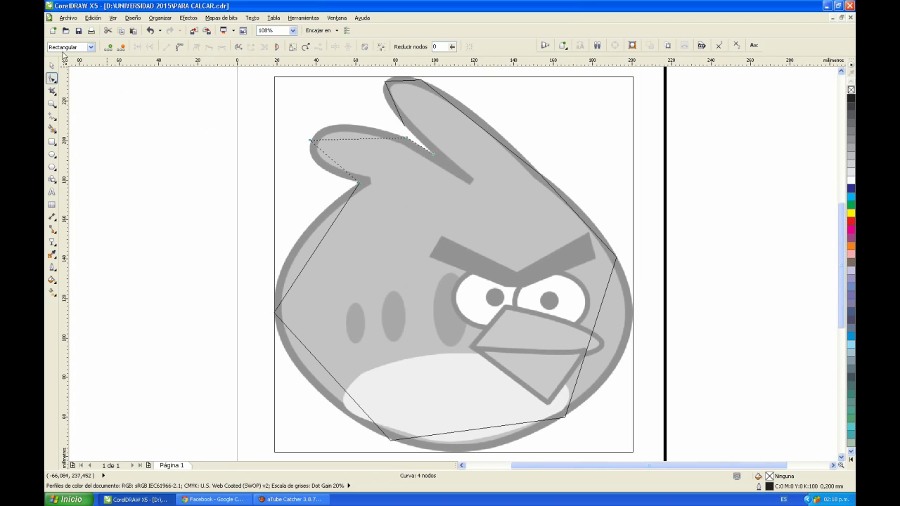
{"action": "left_click", "coordinate": [51, 66]}
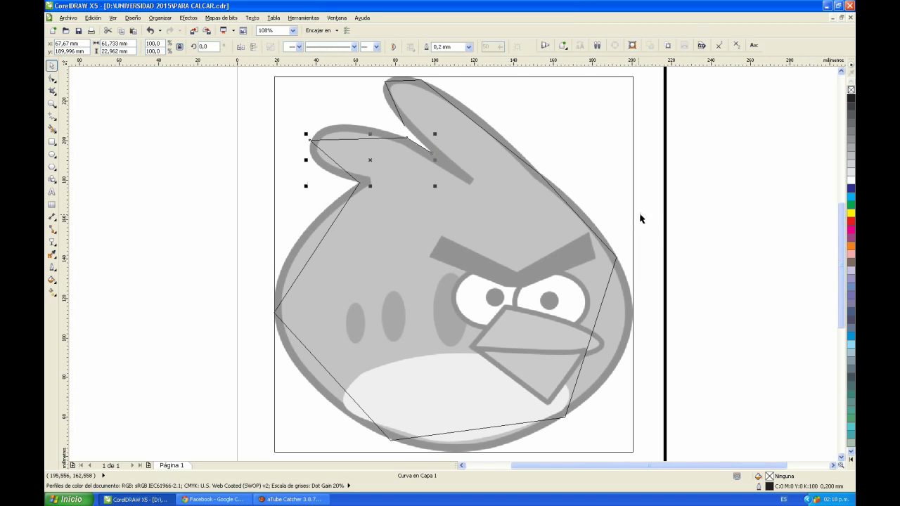
{"action": "key", "text": "Delete"}
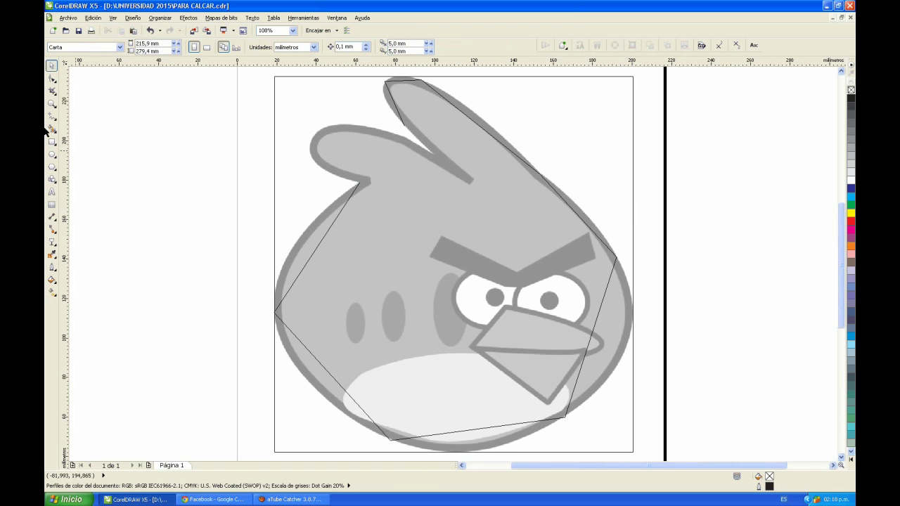
- Continue the body outline with straight Freehand segments through the feather gap and around the lower feather, closing it at the starting notch
{"action": "left_click", "coordinate": [52, 102]}
{"action": "left_click_drag", "start_coordinate": [284, 102], "coordinate": [546, 234]}
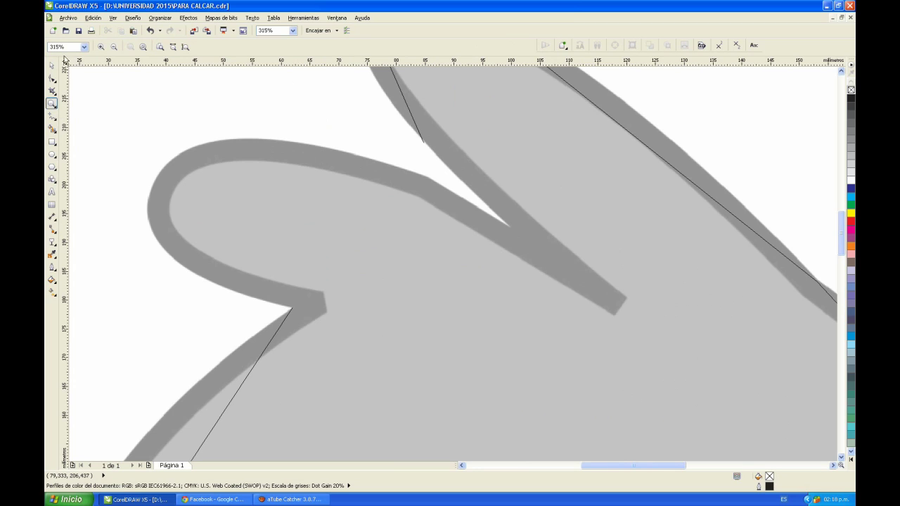
{"action": "left_click", "coordinate": [51, 66]}
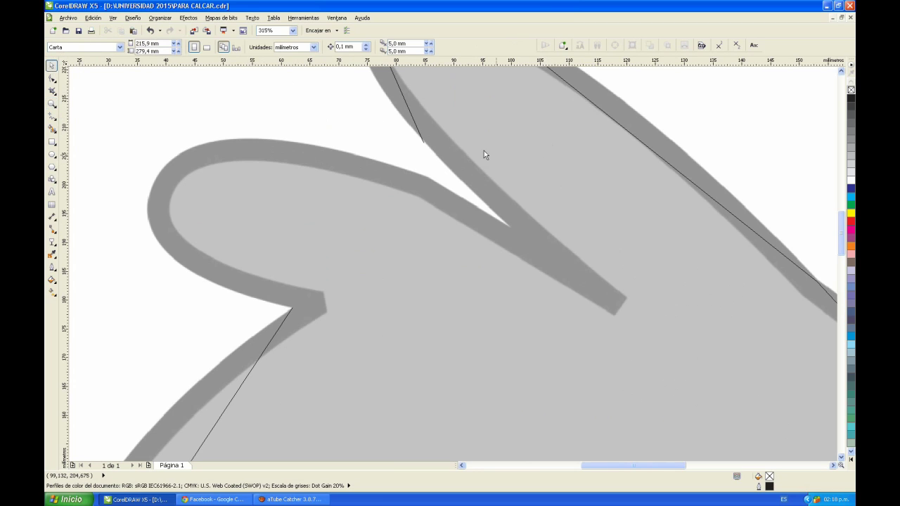
{"action": "left_click", "coordinate": [422, 138]}
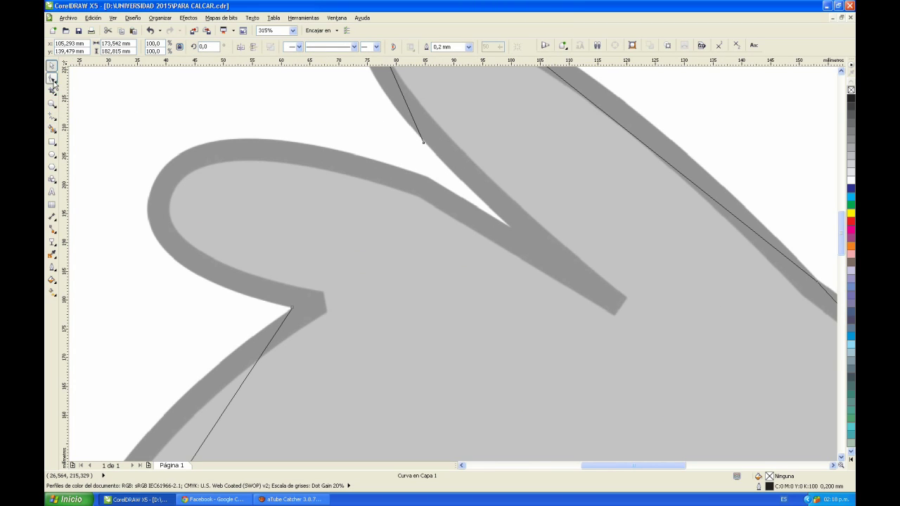
{"action": "left_click", "coordinate": [51, 117]}
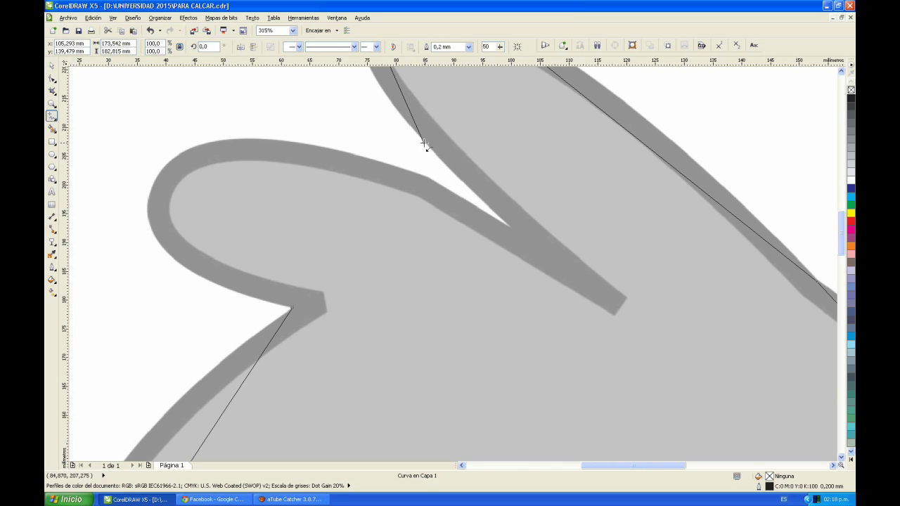
{"action": "left_click", "coordinate": [423, 143]}
{"action": "left_click", "coordinate": [510, 226]}
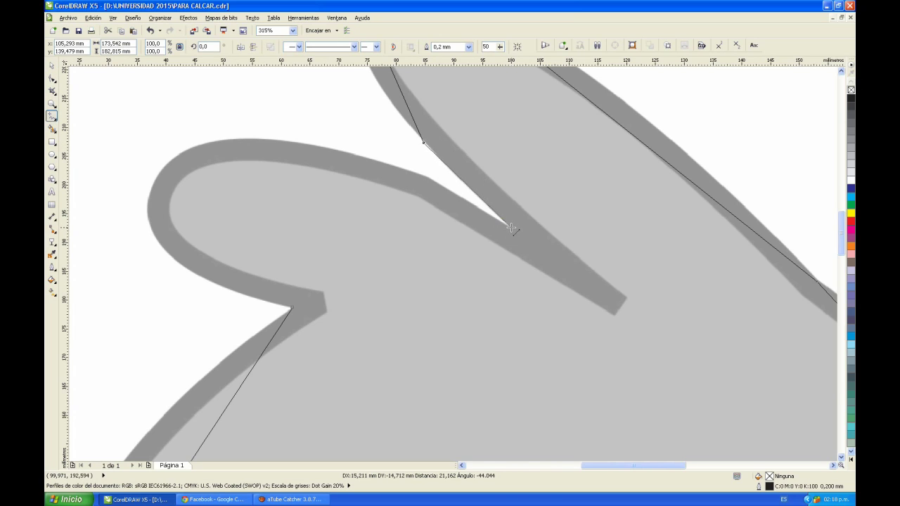
{"action": "left_click", "coordinate": [427, 176]}
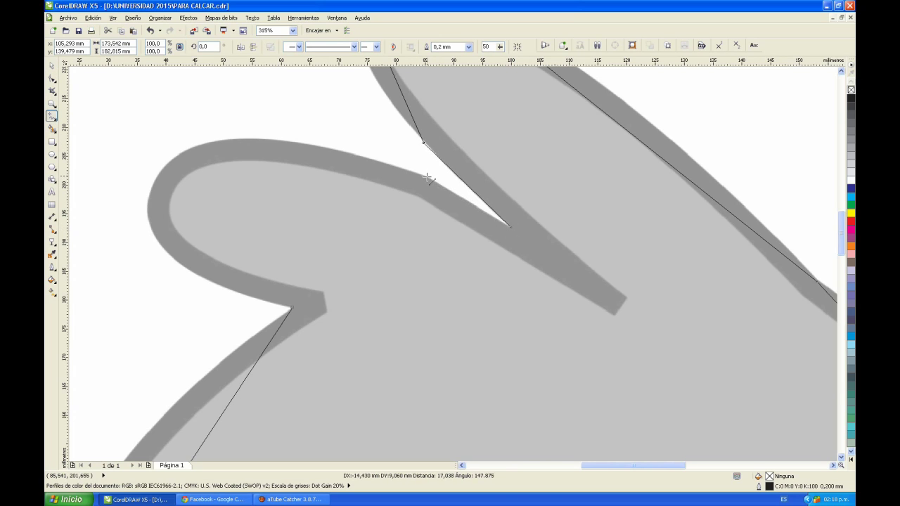
{"action": "left_click", "coordinate": [246, 137]}
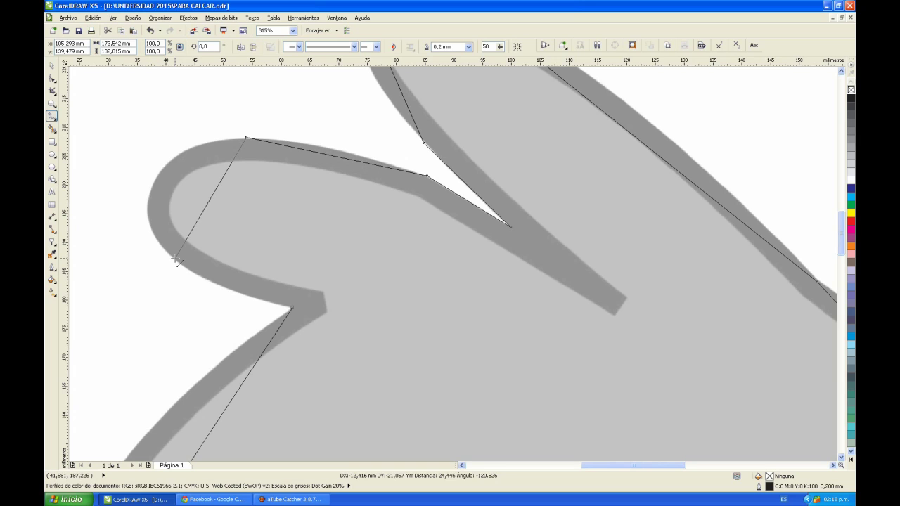
{"action": "left_click", "coordinate": [176, 258]}
{"action": "left_click", "coordinate": [293, 307]}
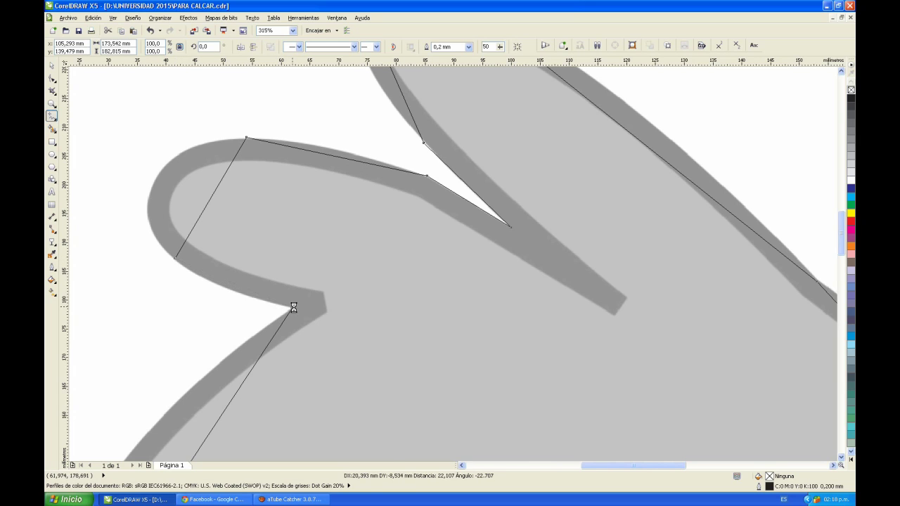
- Switch the document display to Enhanced view (Mejorada) with the whole bird in sight and the traced outline selected
{"action": "double_click", "coordinate": [53, 102]}
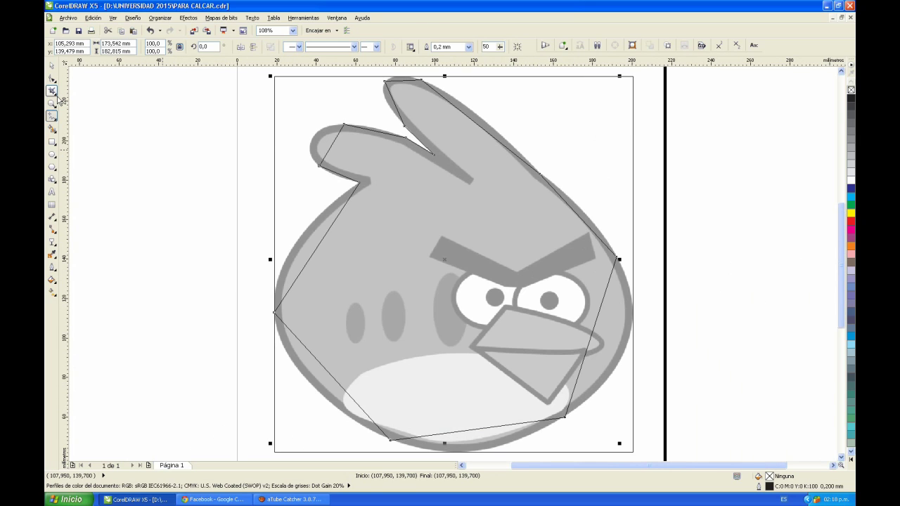
{"action": "left_click", "coordinate": [51, 64]}
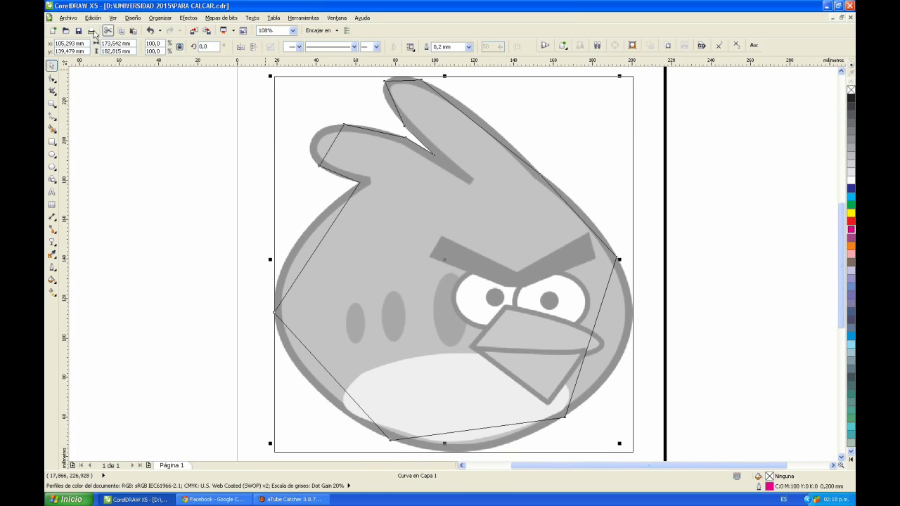
{"action": "left_click", "coordinate": [113, 18]}
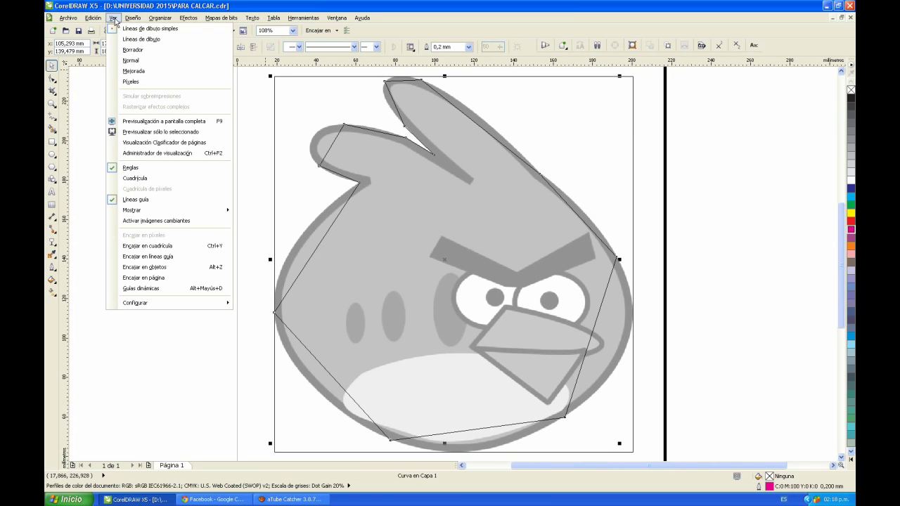
{"action": "left_click", "coordinate": [135, 71]}
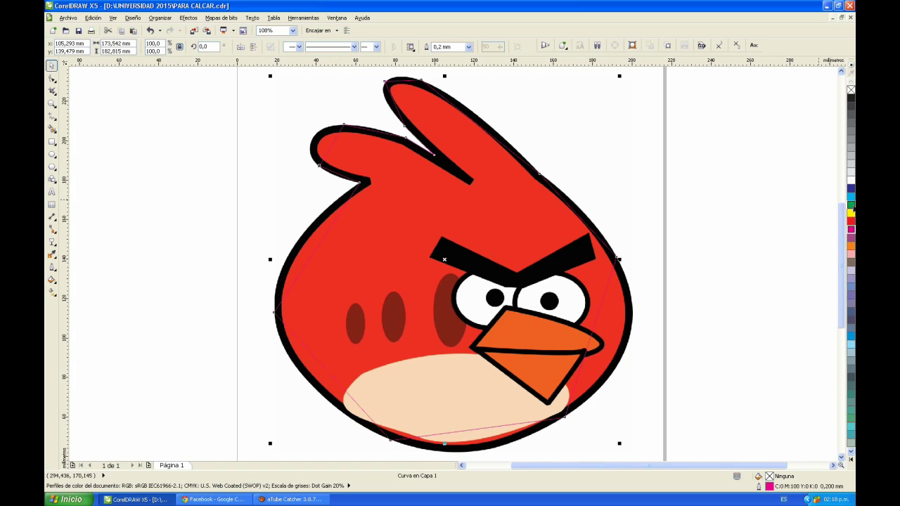
- Set the traced curve's outline colour to cyan and its outline width to 0.75 mm
{"action": "right_click", "coordinate": [850, 198]}
{"action": "left_click", "coordinate": [469, 47]}
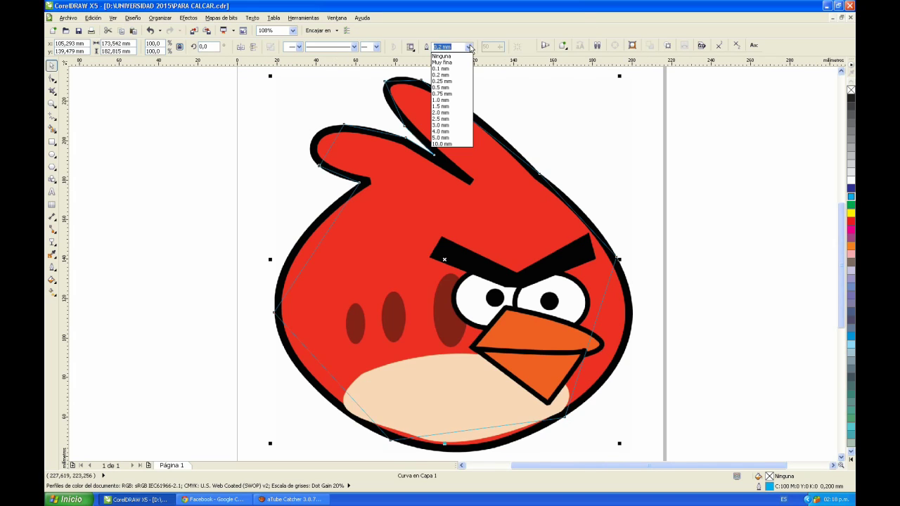
{"action": "left_click", "coordinate": [441, 94]}
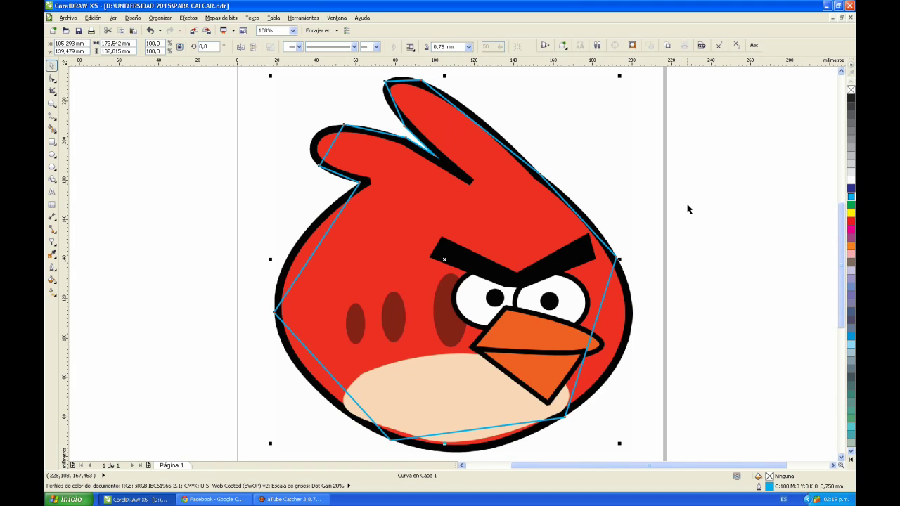
- Select all nodes of the traced outline with the Shape tool and convert its straight segments to curves
{"action": "left_click", "coordinate": [52, 81]}
{"action": "left_click_drag", "start_coordinate": [200, 71], "coordinate": [664, 458]}
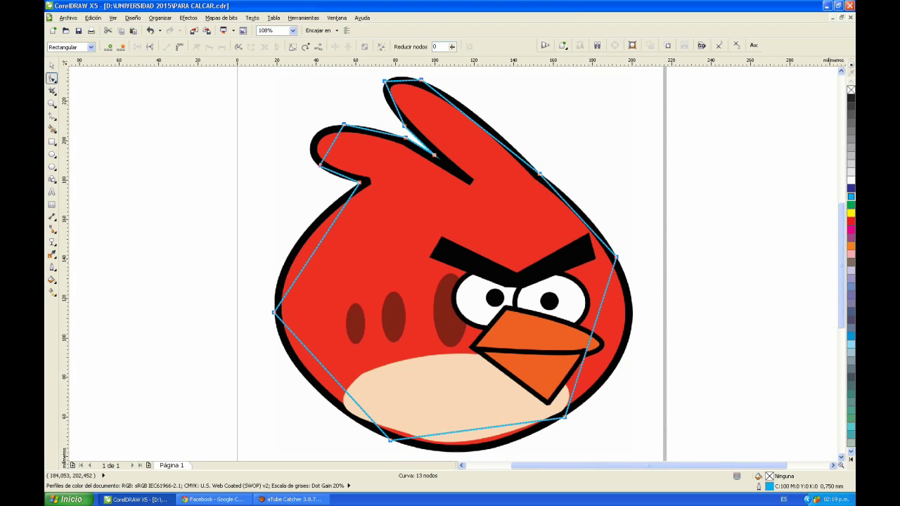
{"action": "left_click", "coordinate": [179, 47]}
{"action": "left_click", "coordinate": [218, 132]}
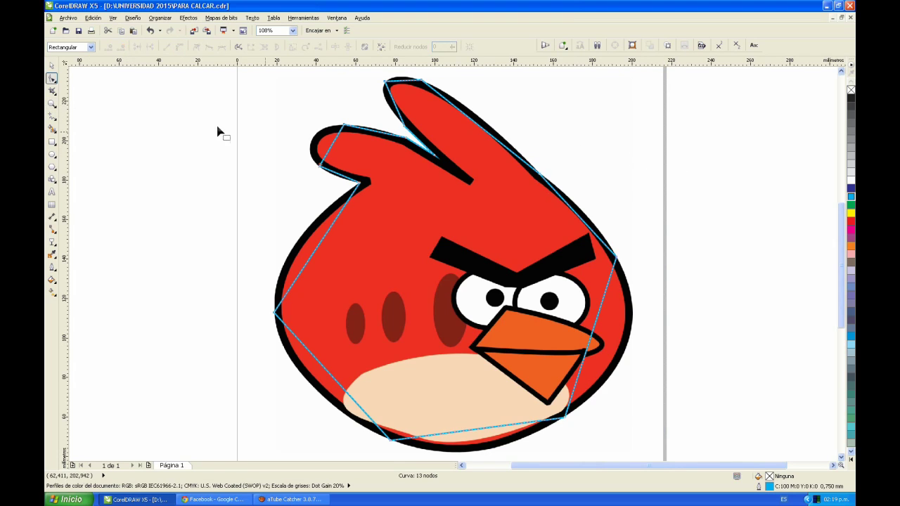
- Try to bend the short segment across the upper feather's tip onto the image's outer edge
{"action": "left_click", "coordinate": [51, 103]}
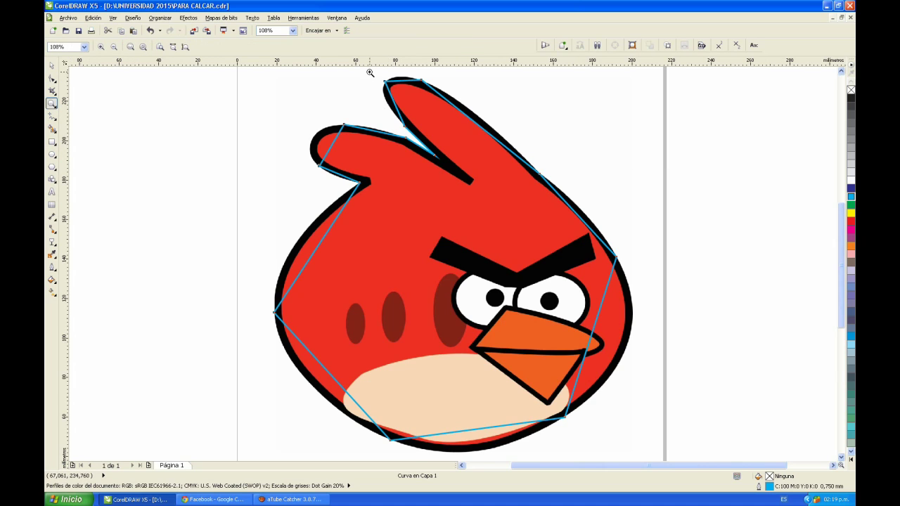
{"action": "left_click_drag", "start_coordinate": [368, 71], "coordinate": [473, 159]}
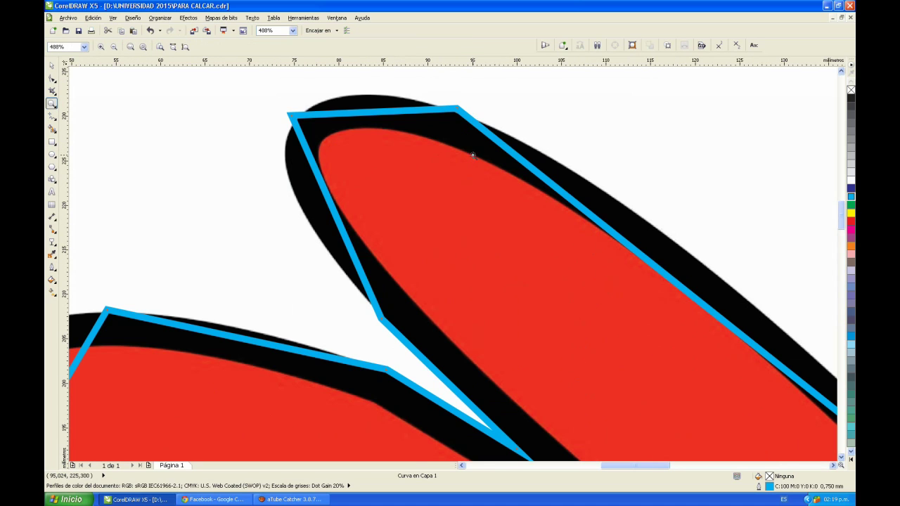
{"action": "left_click", "coordinate": [51, 79]}
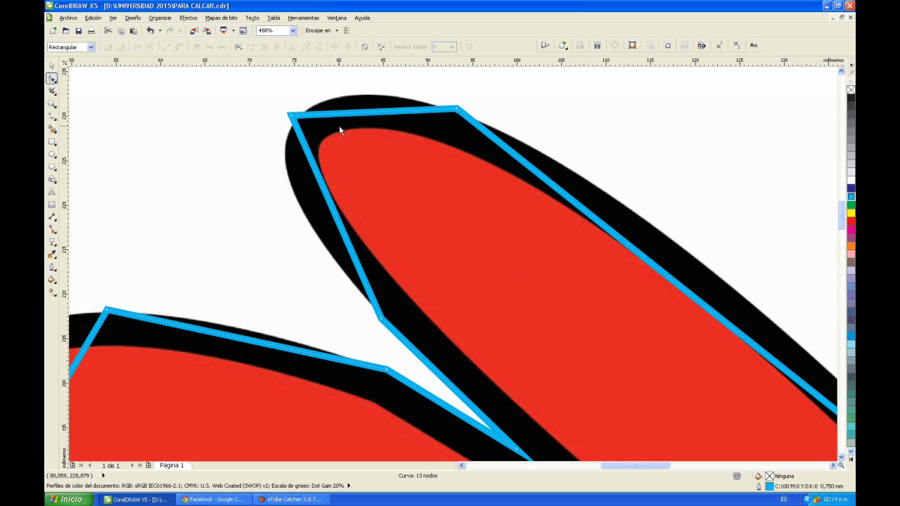
{"action": "left_click", "coordinate": [381, 116]}
{"action": "left_click_drag", "start_coordinate": [380, 116], "coordinate": [360, 97]}
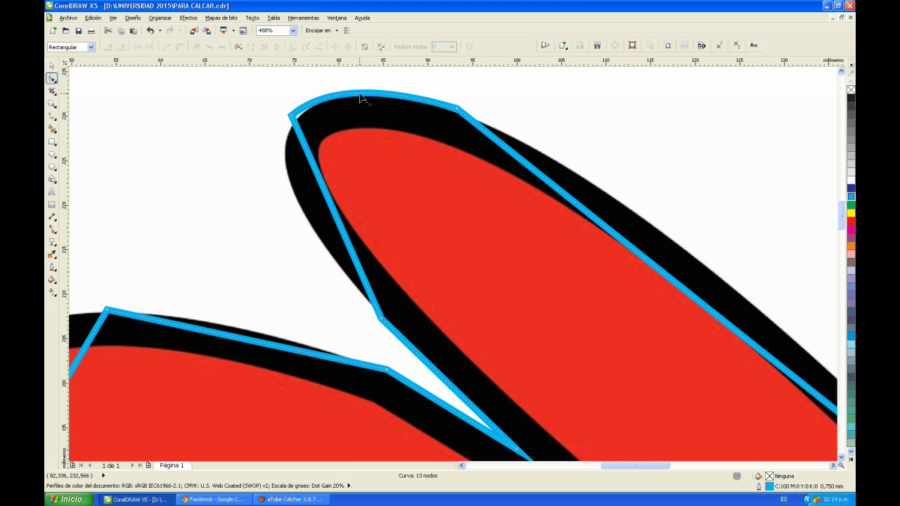
{"action": "key", "text": "ctrl+z"}
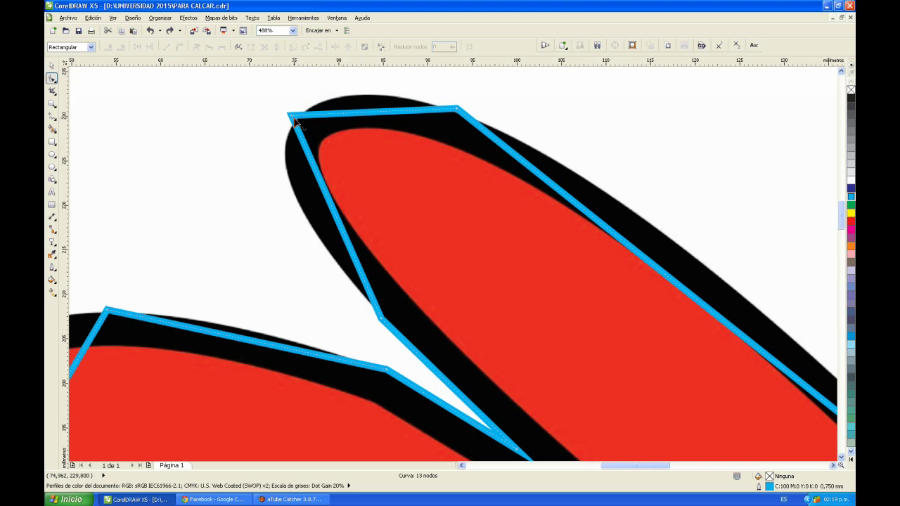
- Adjust the node at the upper feather's tip and shape its two adjoining segments with their handles to follow the feather's rounded edge
{"action": "left_click_drag", "start_coordinate": [291, 118], "coordinate": [296, 122]}
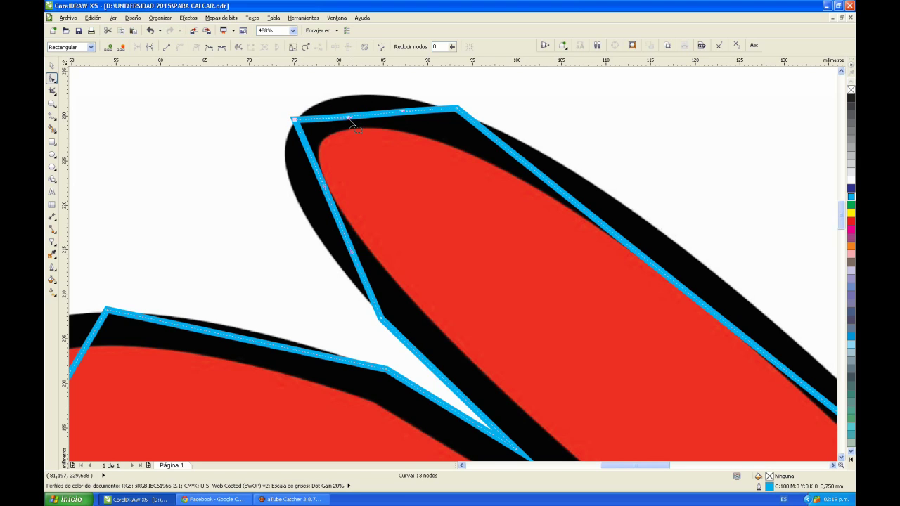
{"action": "mouse_move", "coordinate": [349, 121]}
{"action": "left_mouse_down"}
{"action": "mouse_move", "coordinate": [346, 92]}
{"action": "mouse_move", "coordinate": [323, 79]}
{"action": "mouse_move", "coordinate": [342, 75]}
{"action": "mouse_move", "coordinate": [354, 134]}
{"action": "mouse_move", "coordinate": [346, 127]}
{"action": "left_mouse_up"}
{"action": "left_click_drag", "start_coordinate": [403, 169], "coordinate": [408, 153]}
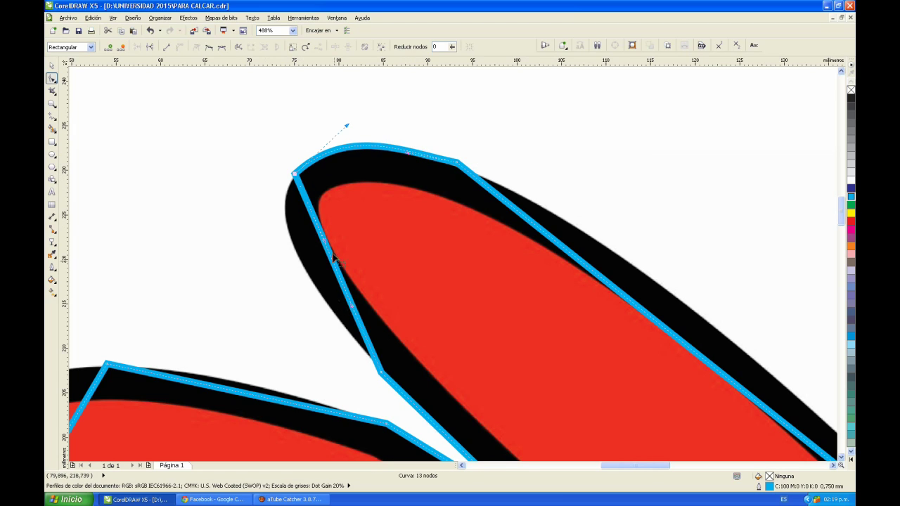
{"action": "left_click_drag", "start_coordinate": [325, 242], "coordinate": [251, 246]}
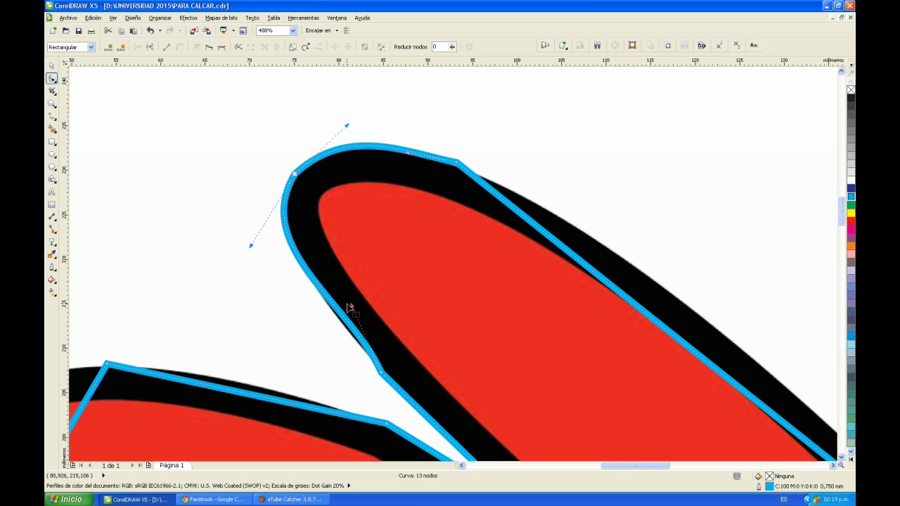
{"action": "left_click_drag", "start_coordinate": [351, 308], "coordinate": [331, 308]}
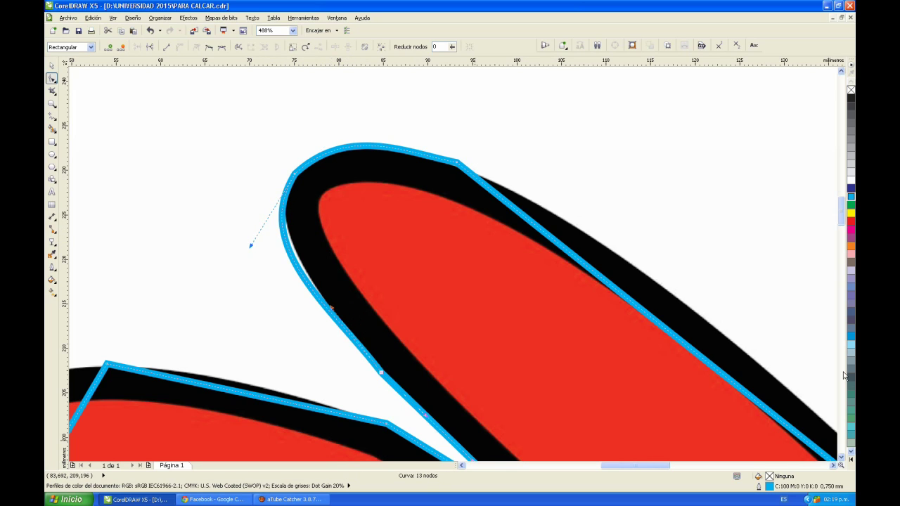
- Bend the segment along the top of the lower feather to follow the image's outer edge
{"action": "scroll", "coordinate": [741, 419], "scroll_direction": "down", "scroll_amount": 5}
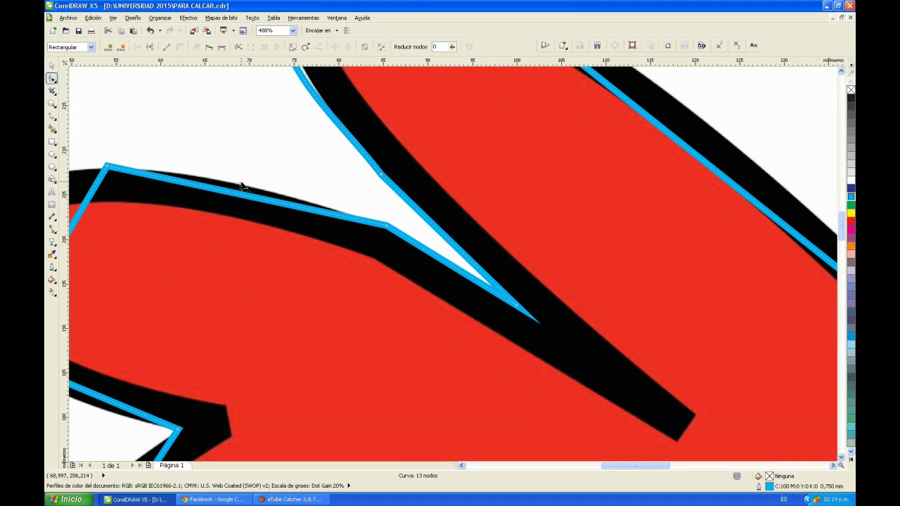
{"action": "left_click", "coordinate": [238, 204]}
{"action": "left_click_drag", "start_coordinate": [237, 198], "coordinate": [238, 187]}
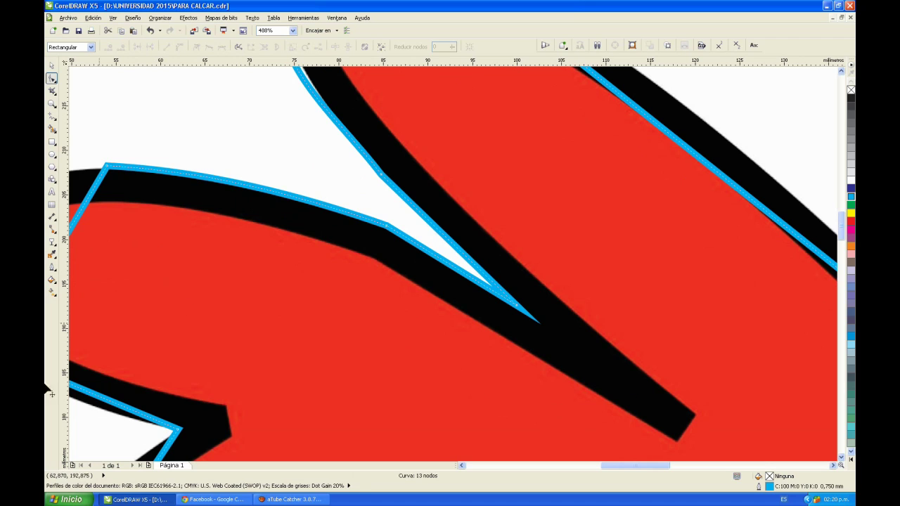
- Curve the outline around the lower feather's rounded tip using the node handles, and bend its underside segment onto the image edge
{"action": "left_click", "coordinate": [461, 465]}
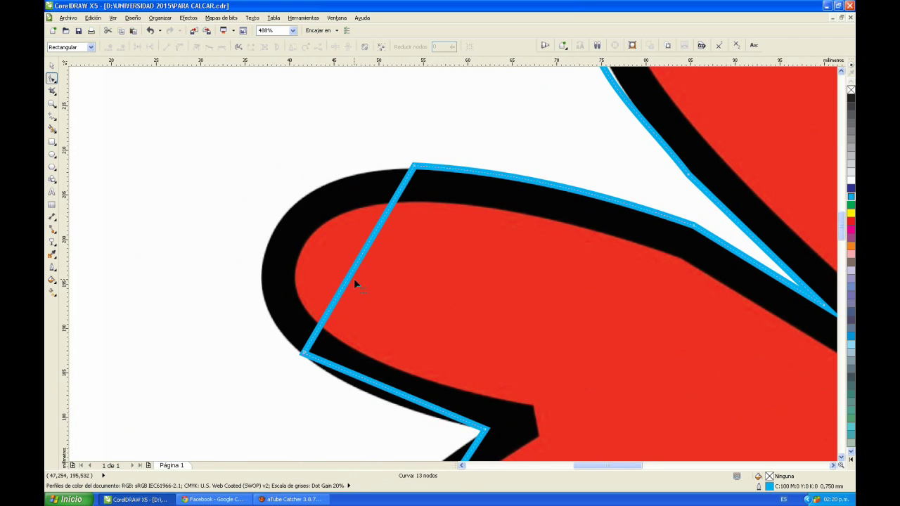
{"action": "left_click_drag", "start_coordinate": [351, 270], "coordinate": [275, 231]}
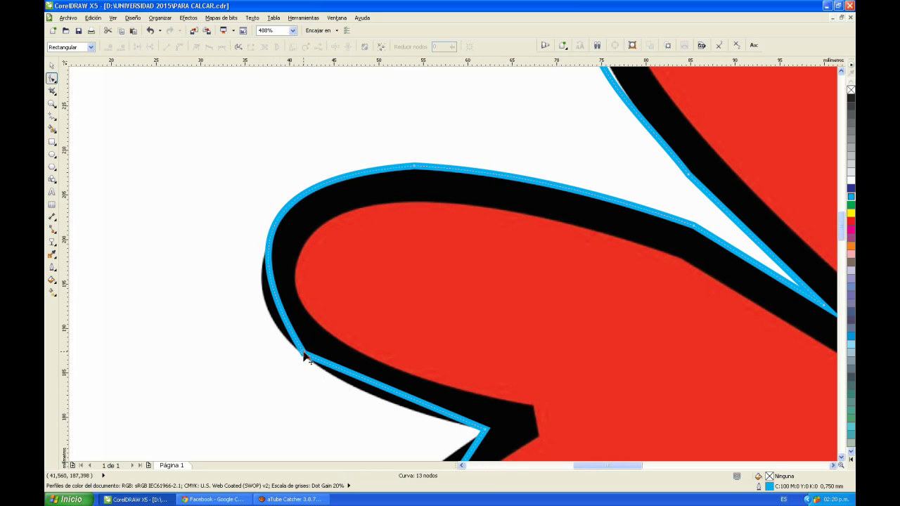
{"action": "left_click", "coordinate": [304, 357]}
{"action": "left_click_drag", "start_coordinate": [223, 225], "coordinate": [215, 281]}
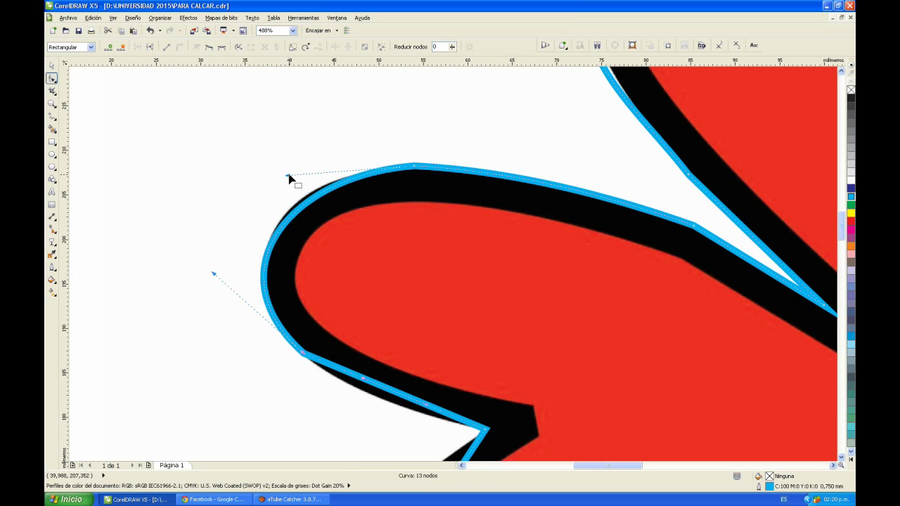
{"action": "left_click_drag", "start_coordinate": [289, 176], "coordinate": [285, 161]}
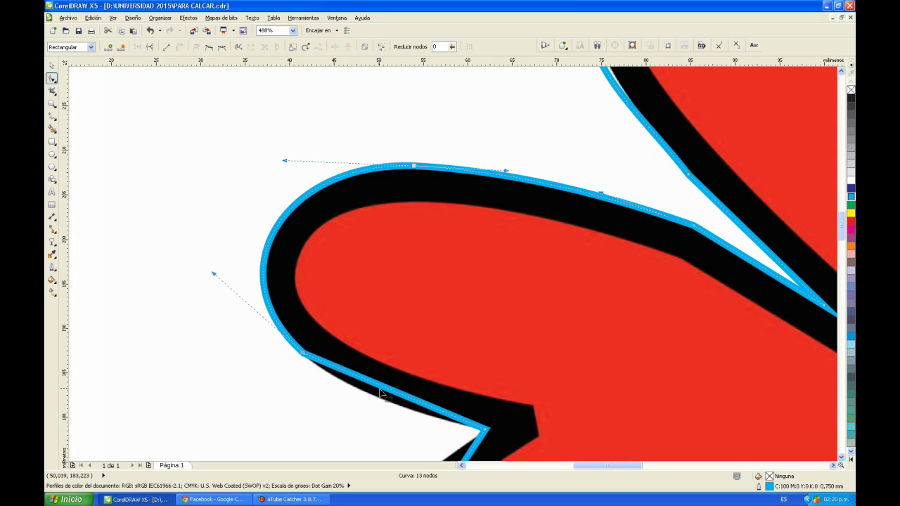
{"action": "left_click_drag", "start_coordinate": [392, 393], "coordinate": [378, 400]}
- Bend the segment from the notch below the lower feather to the body's leftmost node along the bird's outer edge
{"action": "left_click", "coordinate": [841, 457]}
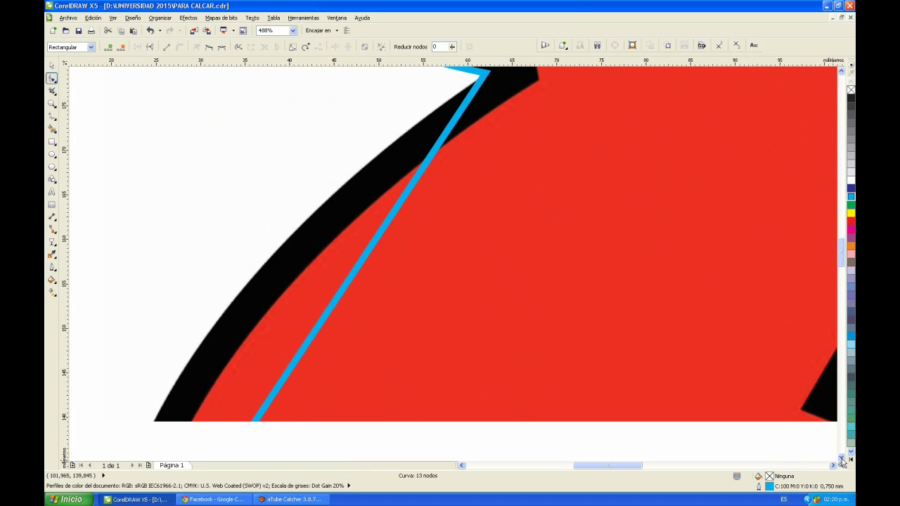
{"action": "scroll", "coordinate": [842, 462], "scroll_direction": "down", "scroll_amount": 2}
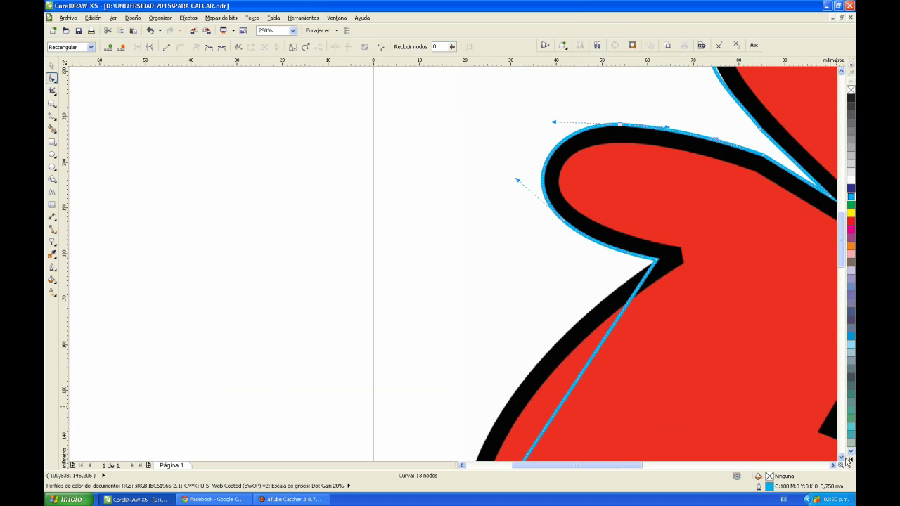
{"action": "scroll", "coordinate": [844, 461], "scroll_direction": "down", "scroll_amount": 3}
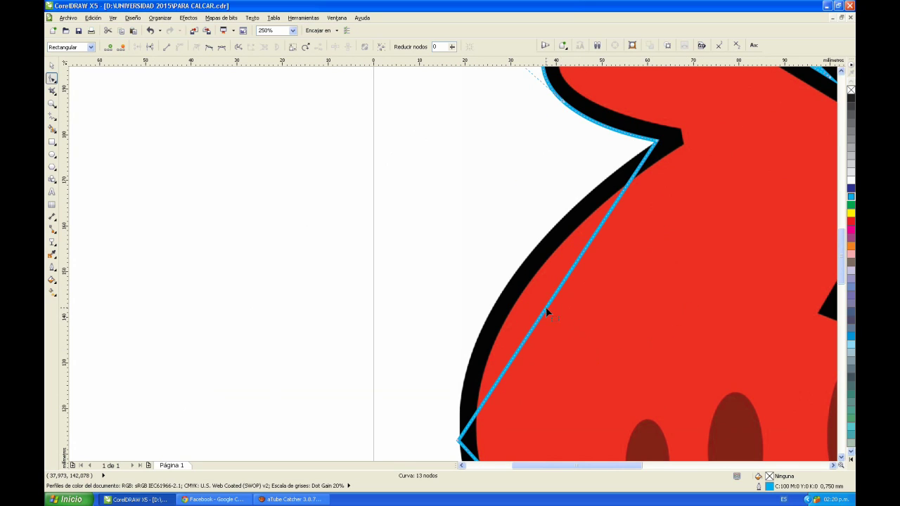
{"action": "left_click_drag", "start_coordinate": [546, 306], "coordinate": [499, 304]}
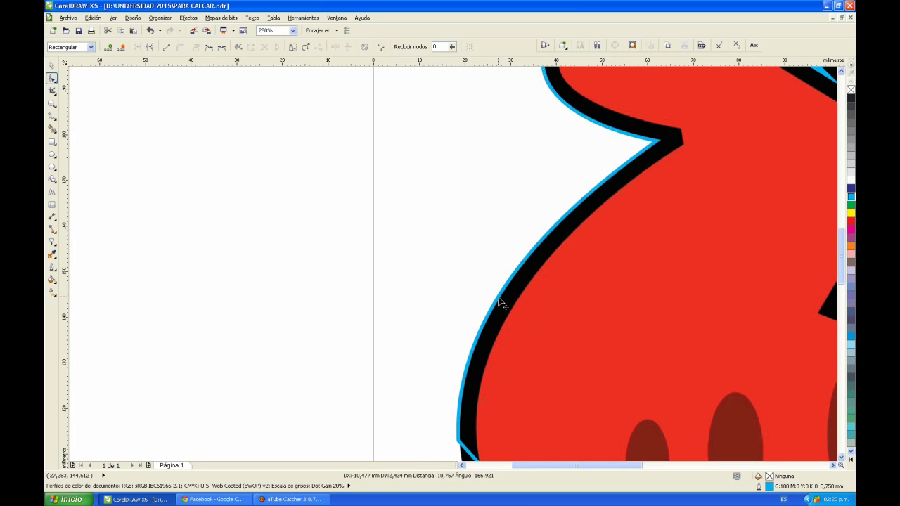
- Adjust the body's leftmost node and bend the segment below it, using its handles, to follow the bird's lower-left outer edge
{"action": "left_click_drag", "start_coordinate": [457, 440], "coordinate": [458, 441]}
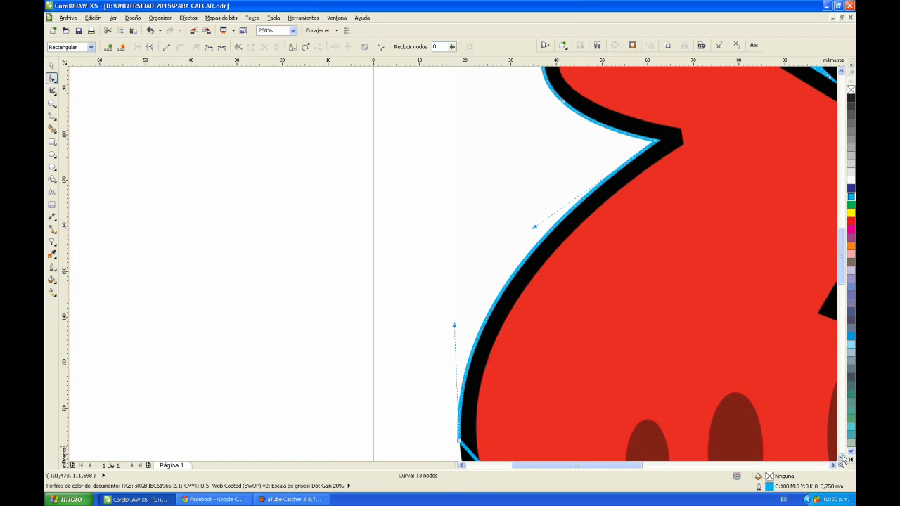
{"action": "scroll", "coordinate": [843, 458], "scroll_direction": "down", "scroll_amount": 10}
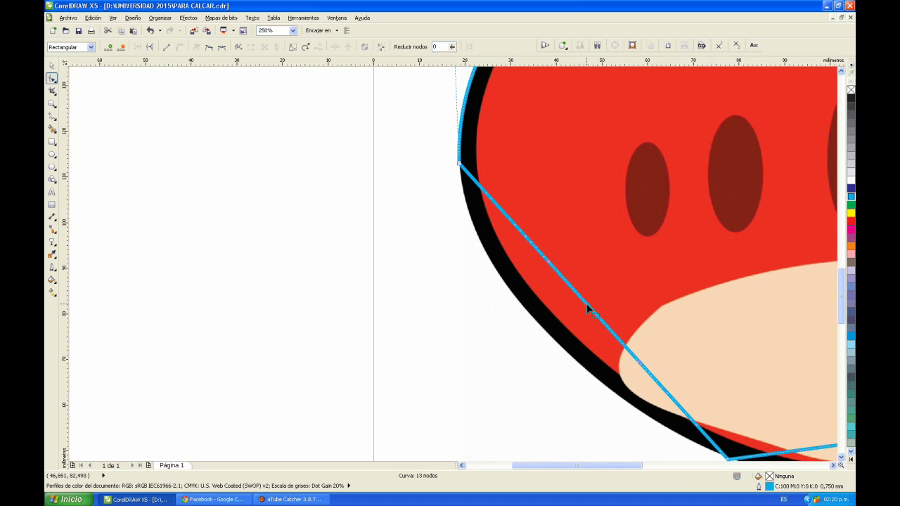
{"action": "left_click_drag", "start_coordinate": [587, 304], "coordinate": [545, 338]}
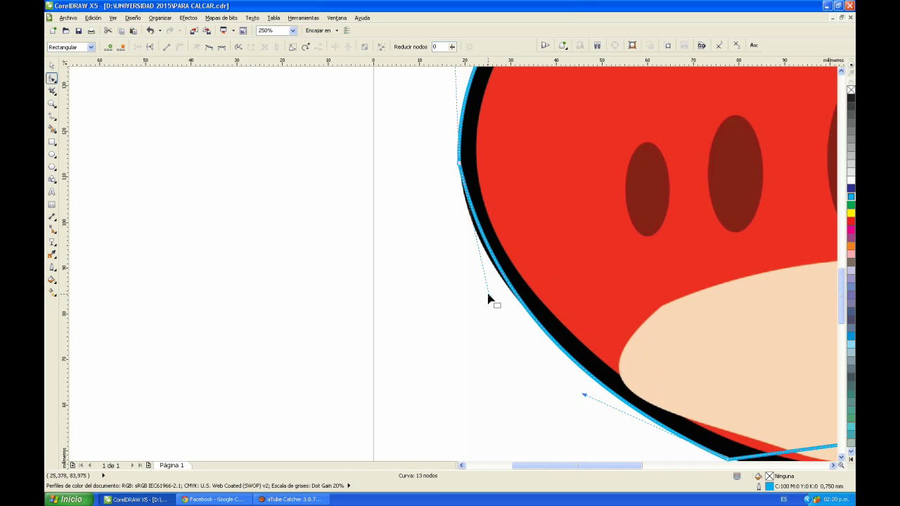
{"action": "left_click_drag", "start_coordinate": [490, 297], "coordinate": [461, 268]}
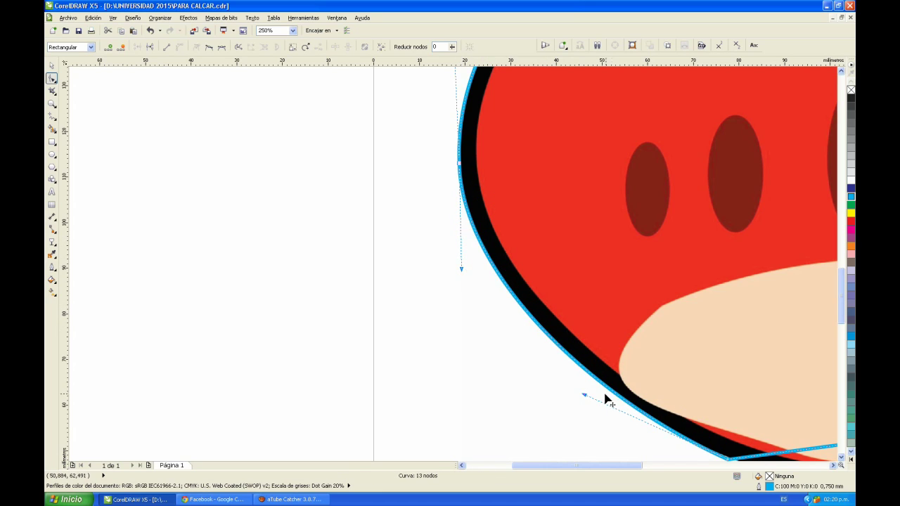
{"action": "mouse_move", "coordinate": [584, 395]}
{"action": "left_mouse_down"}
{"action": "mouse_move", "coordinate": [575, 414]}
{"action": "mouse_move", "coordinate": [604, 416]}
{"action": "mouse_move", "coordinate": [587, 401]}
{"action": "left_mouse_up"}
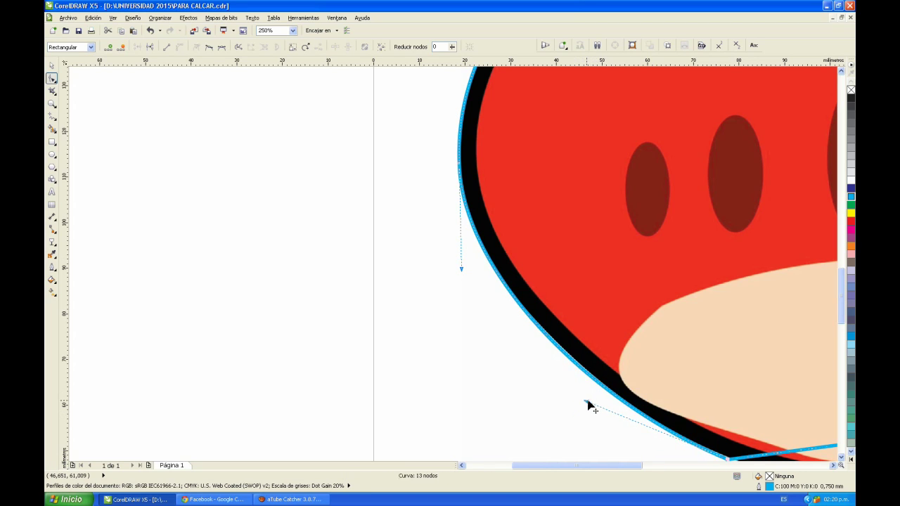
- Bend the segment beneath the bird's belly down onto the outer edge of its black outline
{"action": "left_click", "coordinate": [832, 465]}
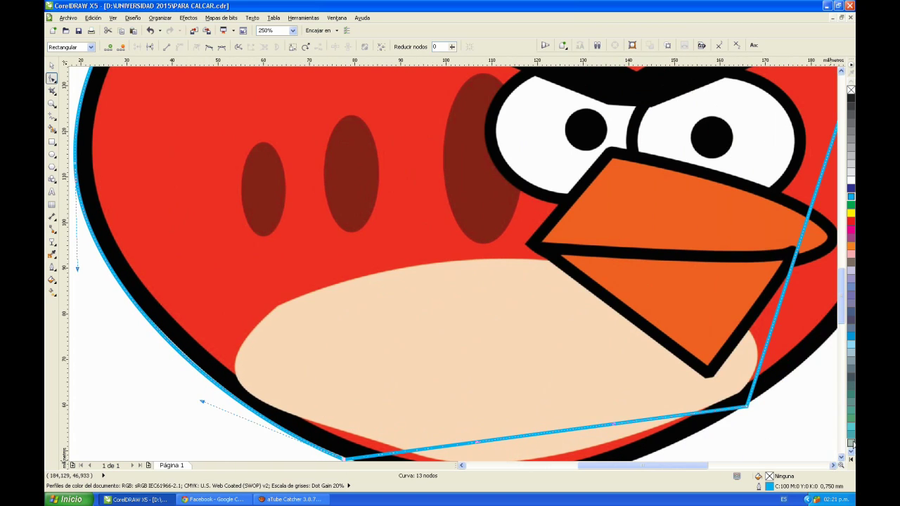
{"action": "scroll", "coordinate": [841, 461], "scroll_direction": "down", "scroll_amount": 3}
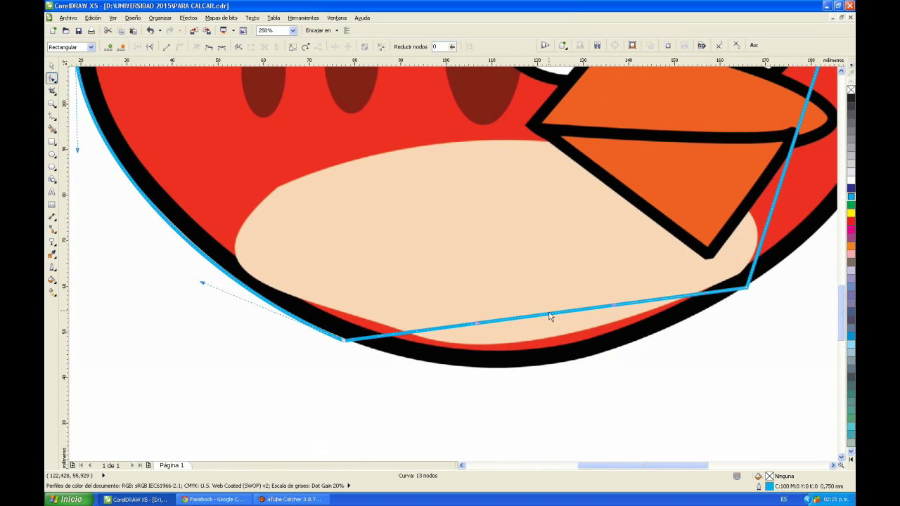
{"action": "left_click_drag", "start_coordinate": [552, 320], "coordinate": [551, 370]}
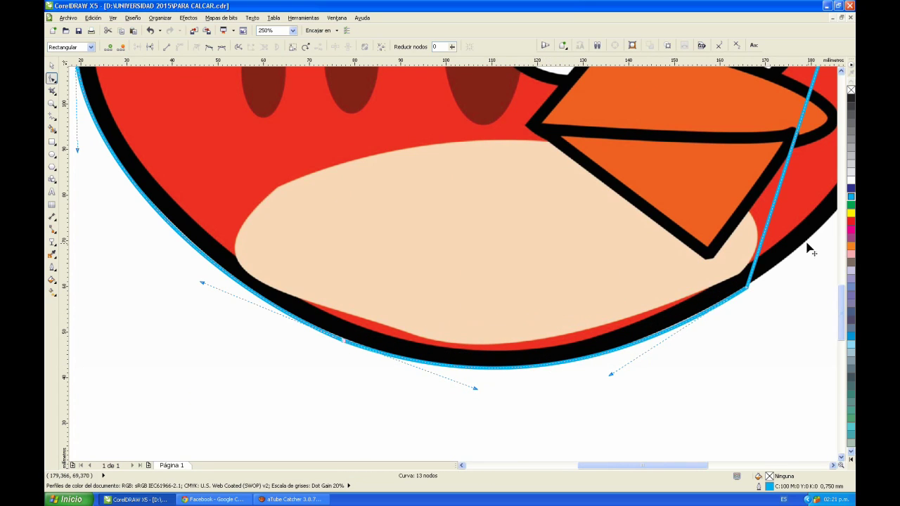
- Bend the straight segment crossing the beak outward and adjust both its handles to follow the body's right outer edge
{"action": "left_click", "coordinate": [833, 465]}
{"action": "left_click", "coordinate": [833, 465]}
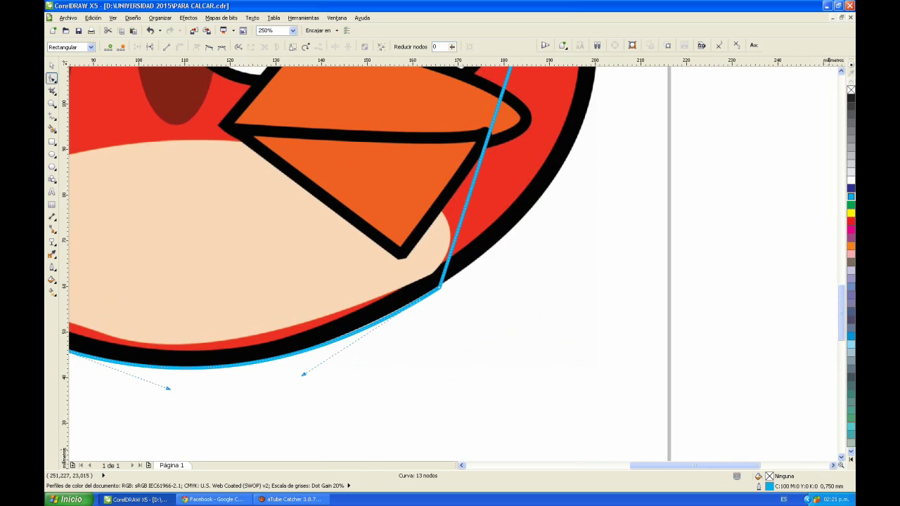
{"action": "left_click", "coordinate": [842, 72]}
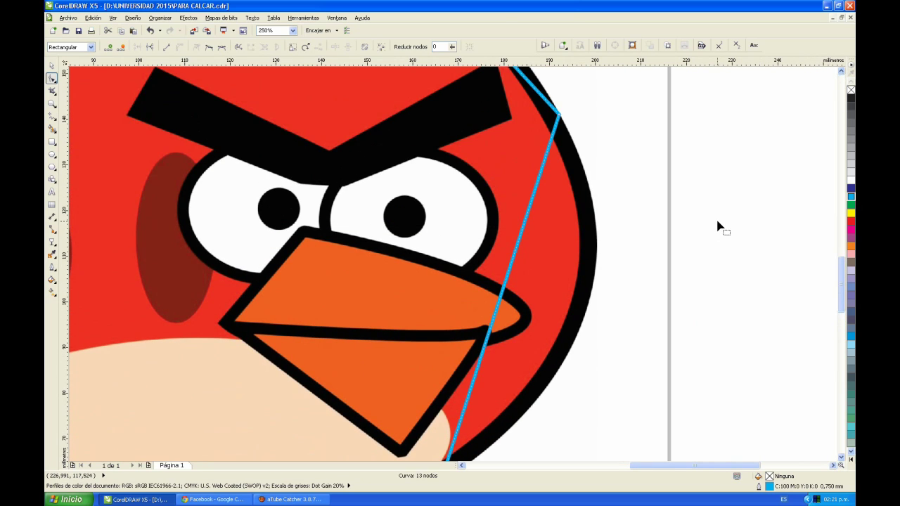
{"action": "scroll", "coordinate": [719, 219], "scroll_direction": "down", "scroll_amount": 1}
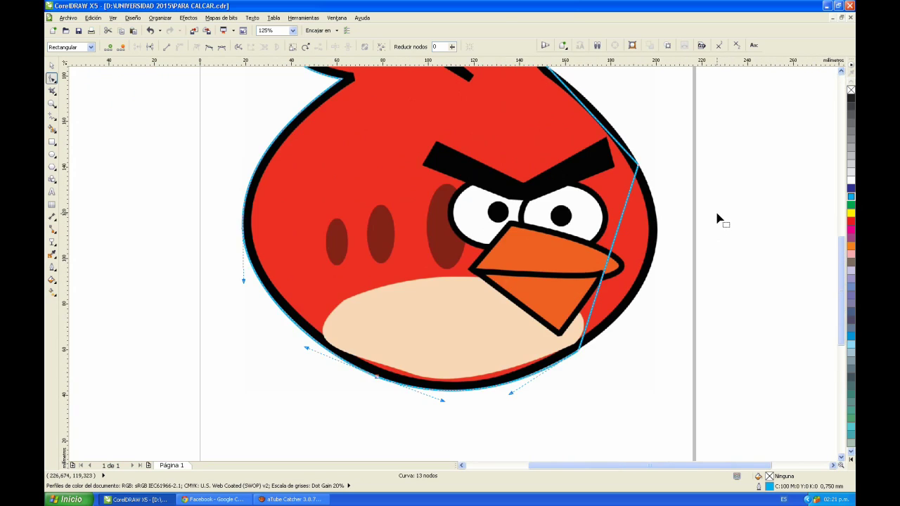
{"action": "left_click", "coordinate": [637, 166]}
{"action": "left_click_drag", "start_coordinate": [621, 226], "coordinate": [682, 228]}
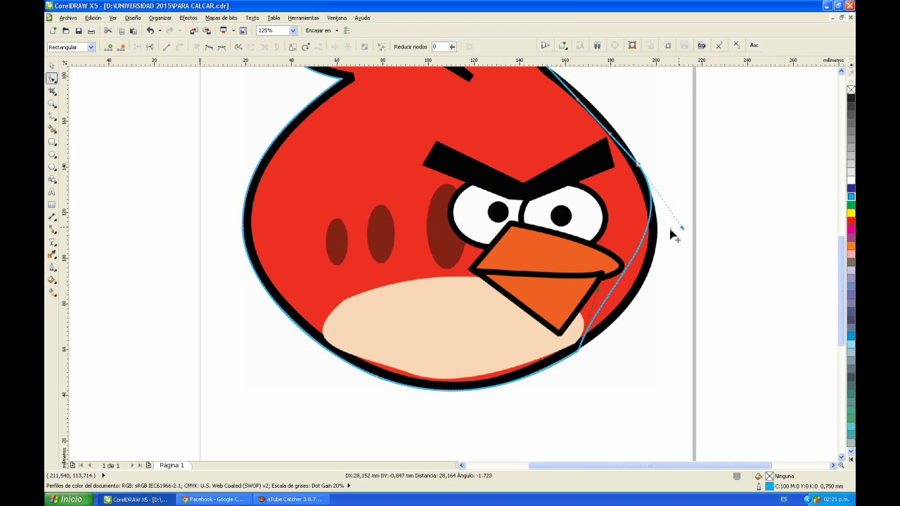
{"action": "left_click_drag", "start_coordinate": [598, 289], "coordinate": [651, 304]}
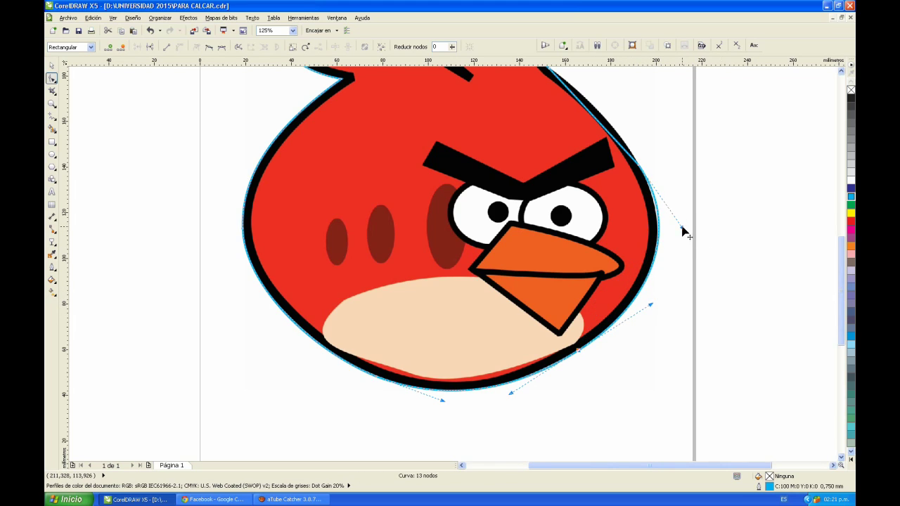
{"action": "left_click_drag", "start_coordinate": [682, 230], "coordinate": [682, 240]}
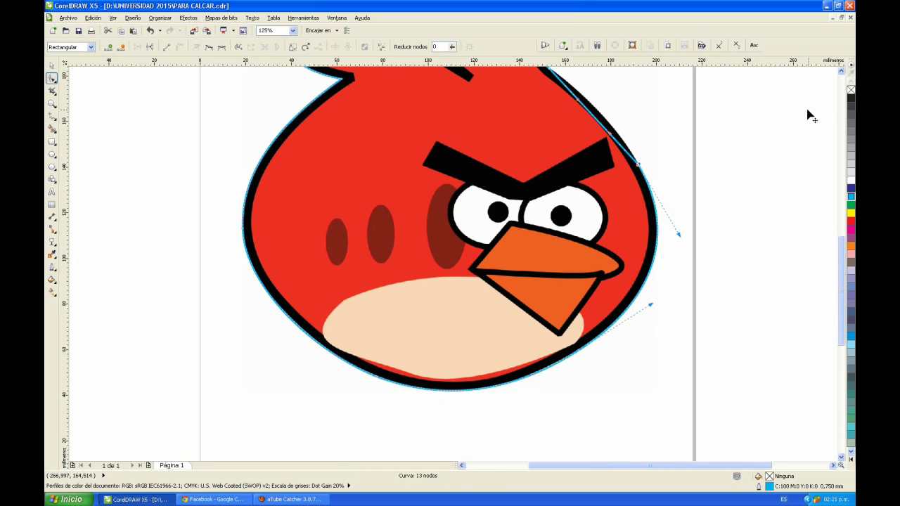
- Bend the segments along the forehead and the upper feather's back onto the bird's outer edge
{"action": "left_click", "coordinate": [841, 73]}
{"action": "left_click", "coordinate": [840, 72]}
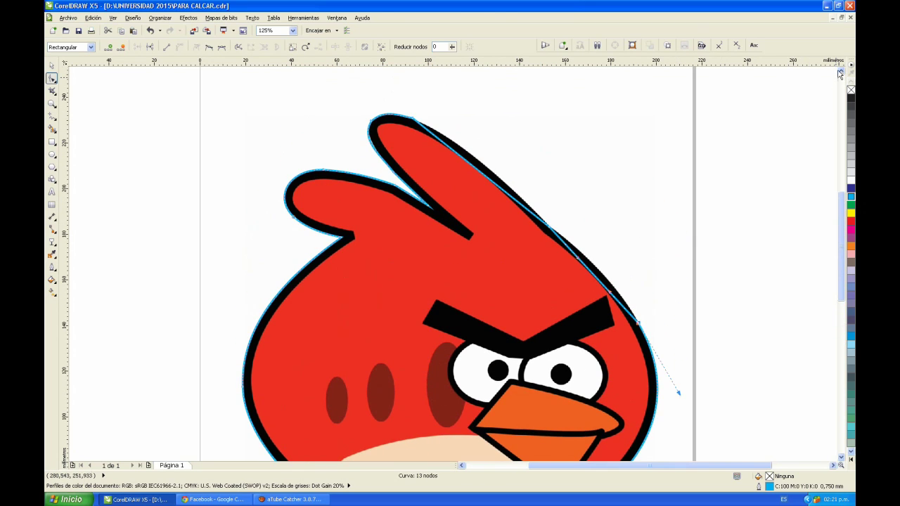
{"action": "left_click_drag", "start_coordinate": [595, 280], "coordinate": [605, 277]}
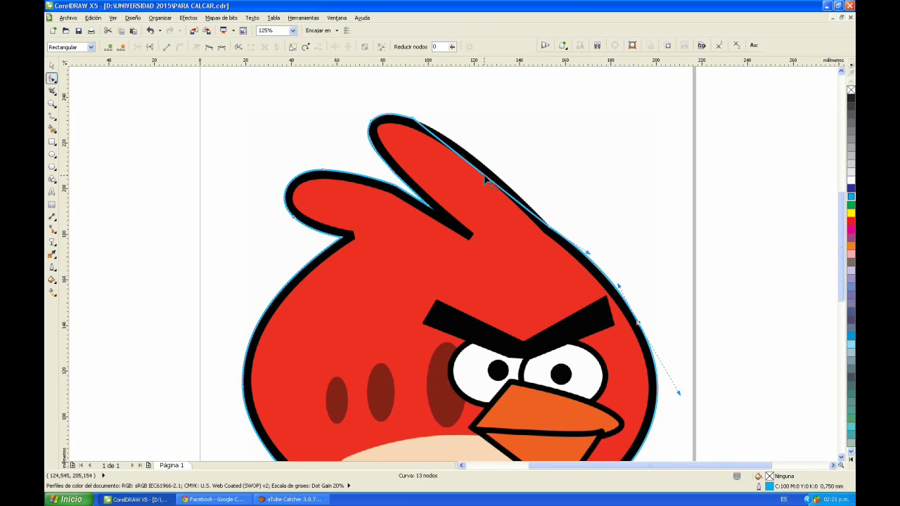
{"action": "left_click_drag", "start_coordinate": [484, 176], "coordinate": [479, 164]}
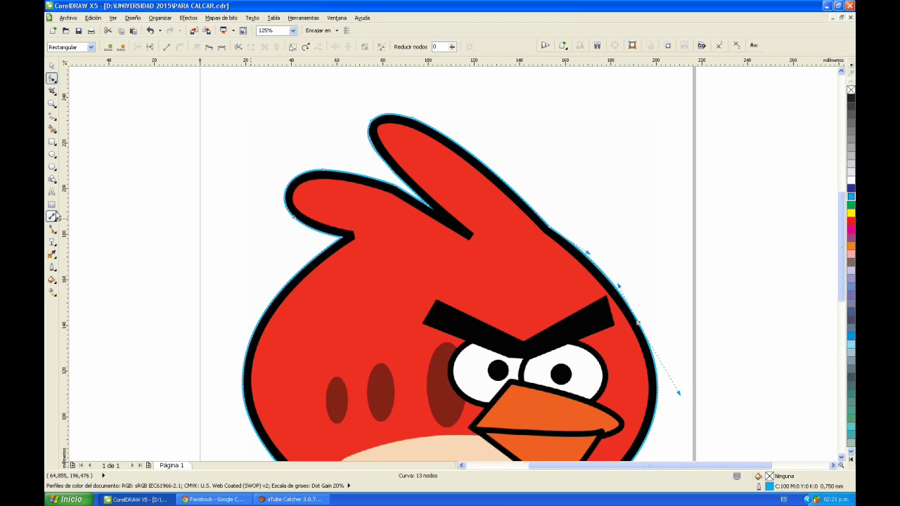
{"action": "key", "text": "F3"}
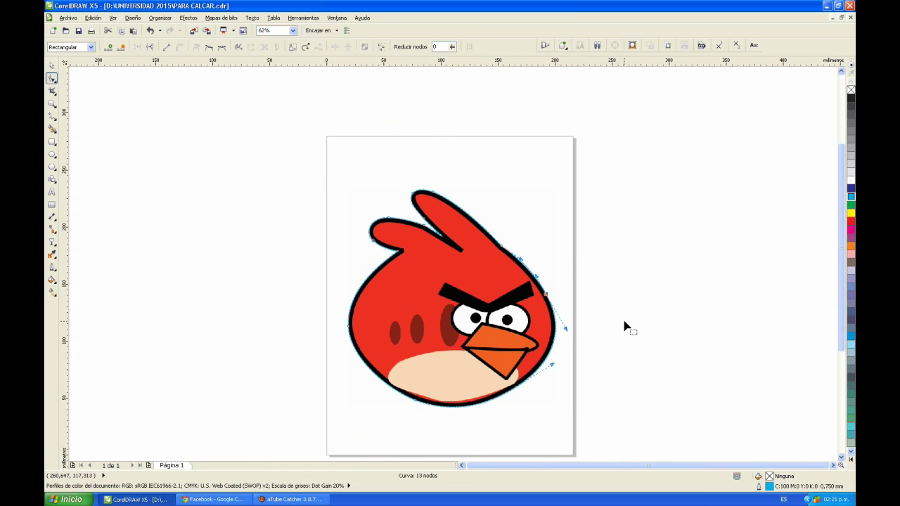